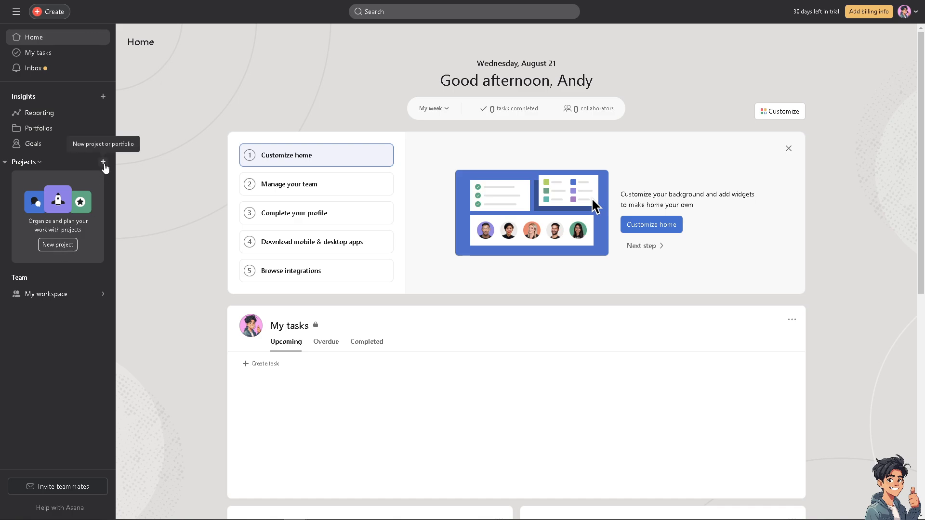
Start a new project and choose to build it from a template in the library
click(104, 163)
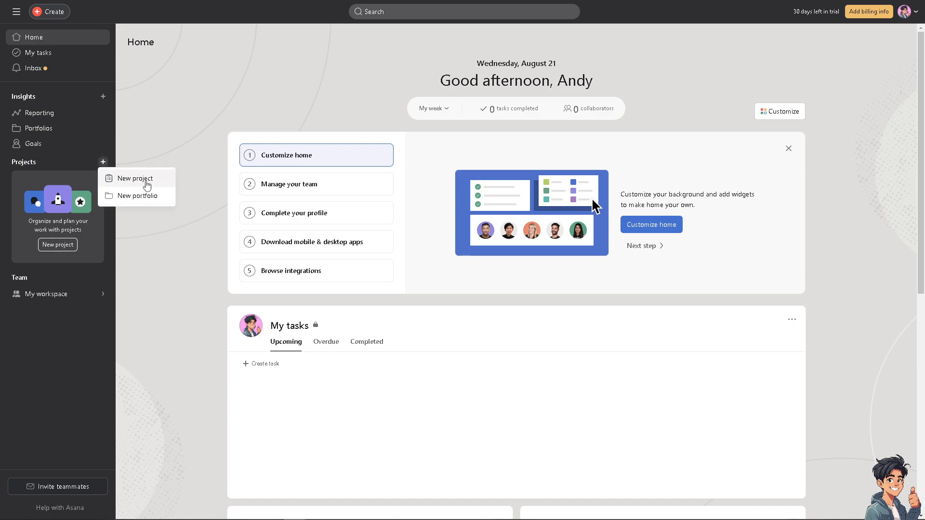
click(129, 254)
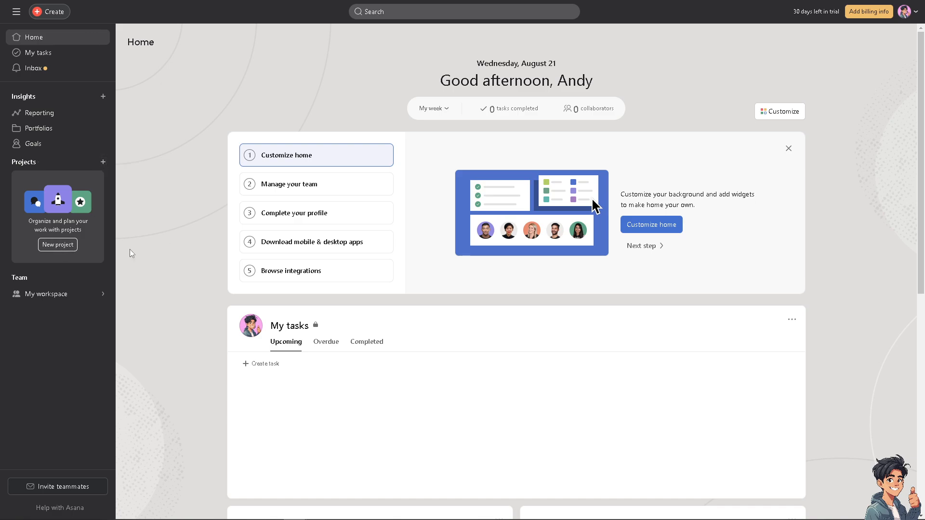
click(62, 247)
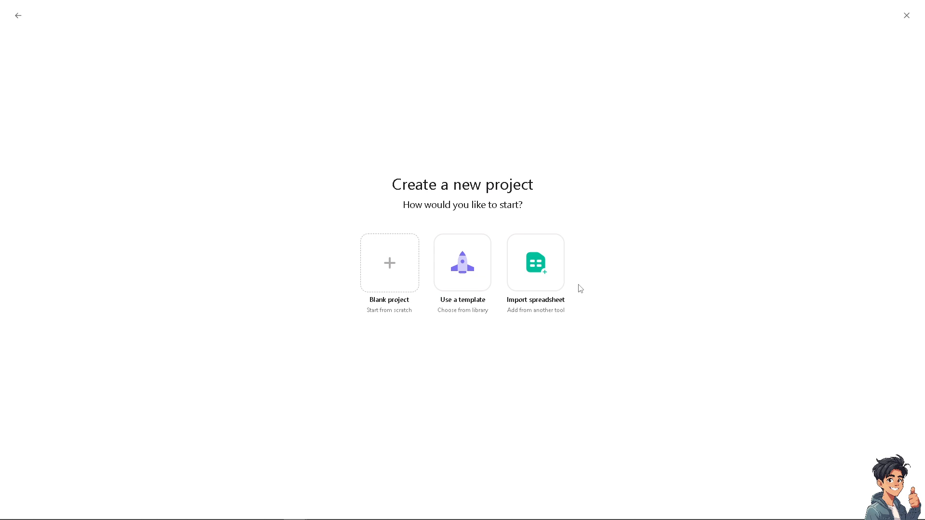
click(464, 272)
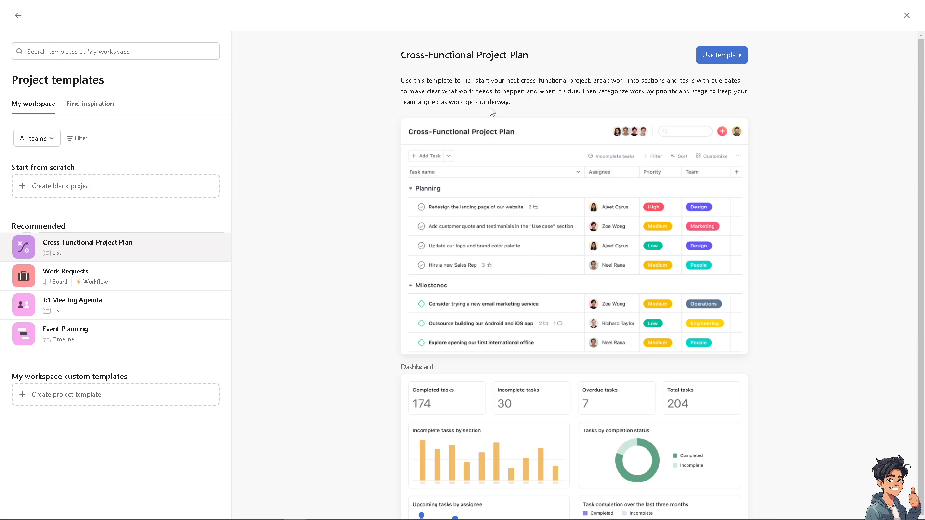
Preview the recommended Work Requests, 1:1 Meeting Agenda, Event Planning and Cross-Functional Project Plan templates
click(118, 278)
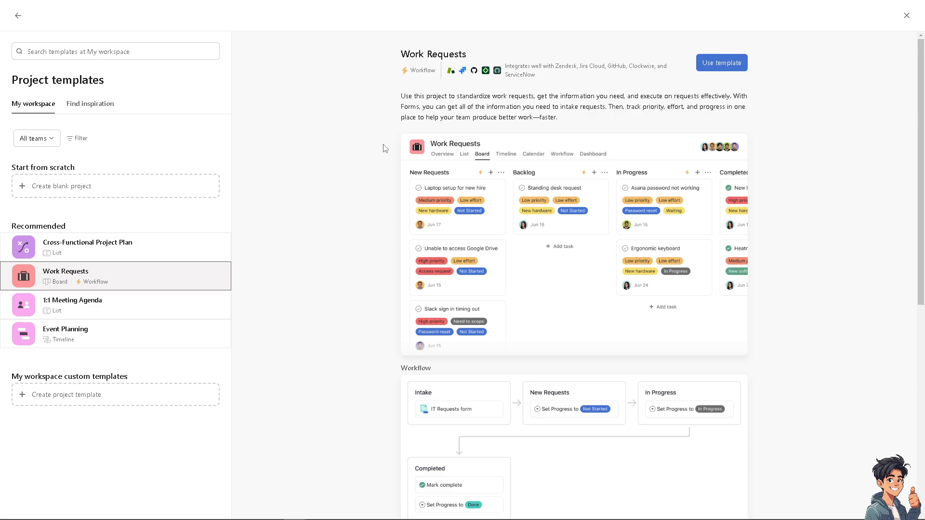
click(64, 310)
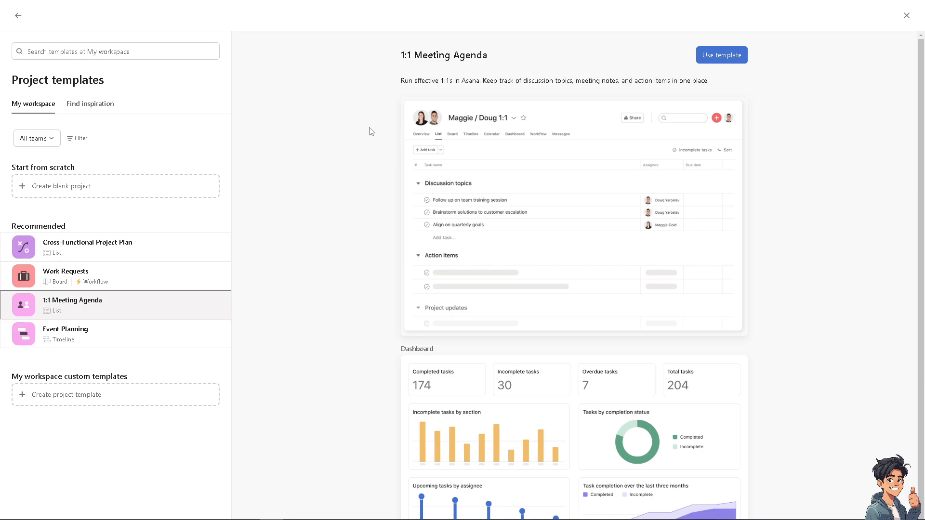
click(127, 341)
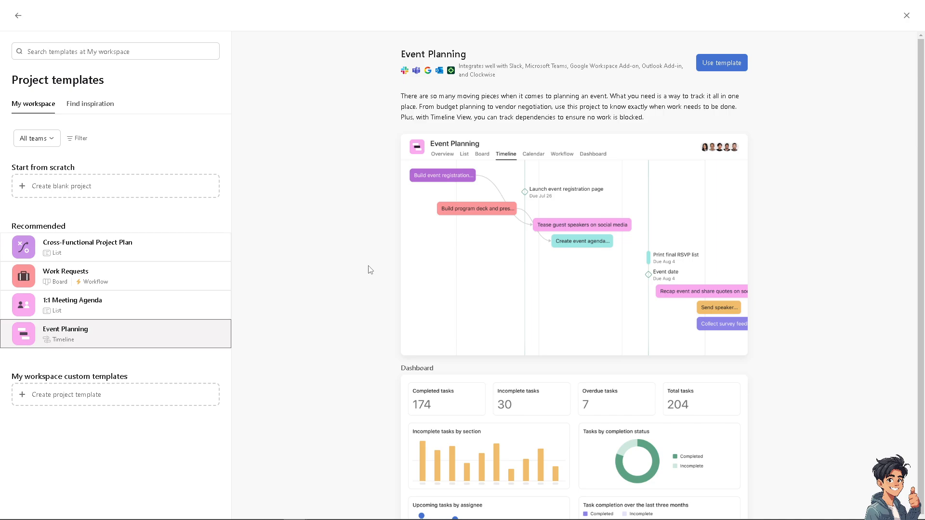
click(175, 273)
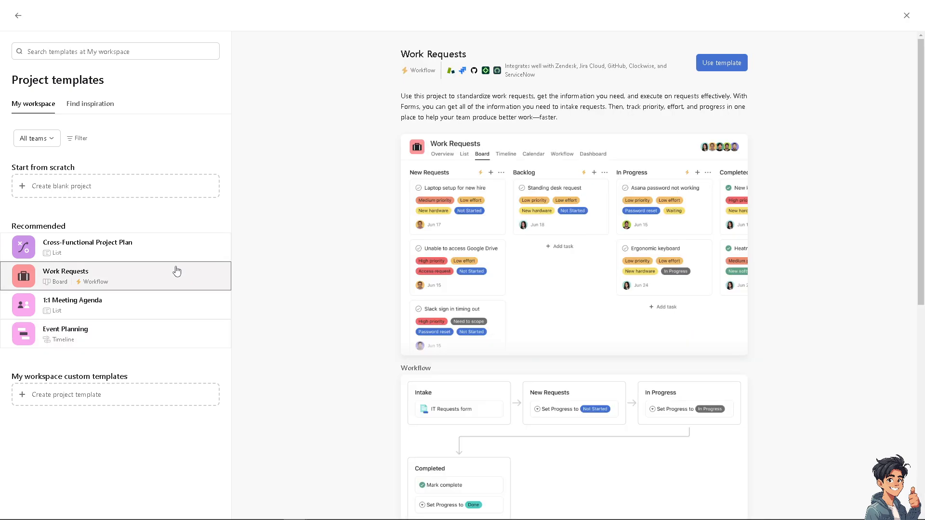
click(179, 249)
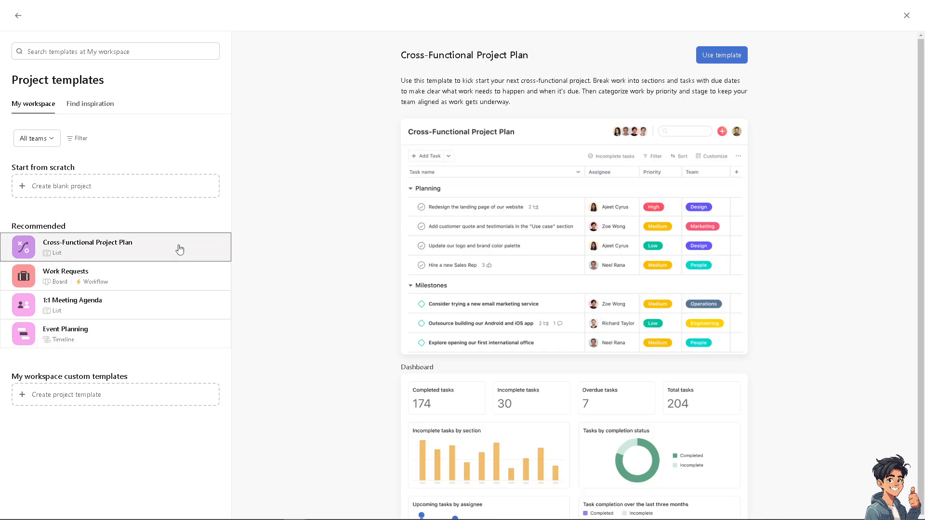
Use the Work Requests template and name the project "How To Create A Template In Asana"
click(151, 276)
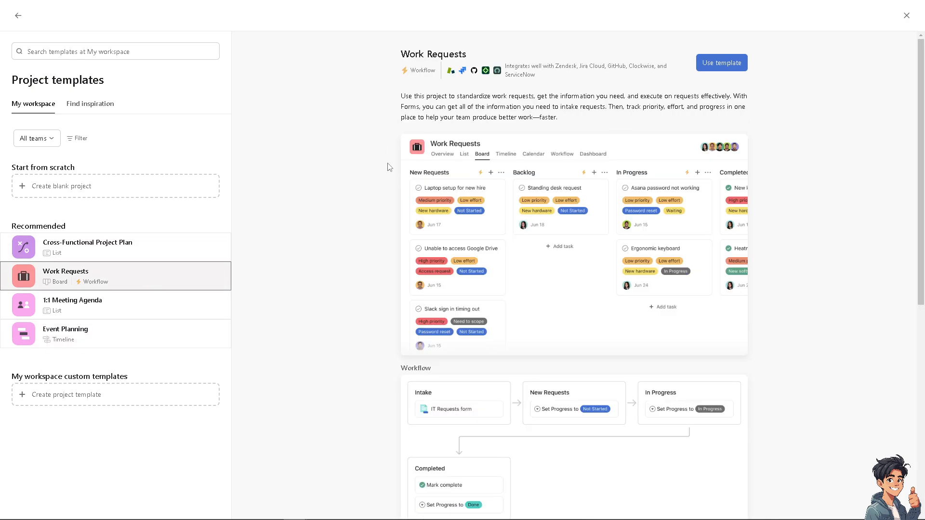
click(726, 64)
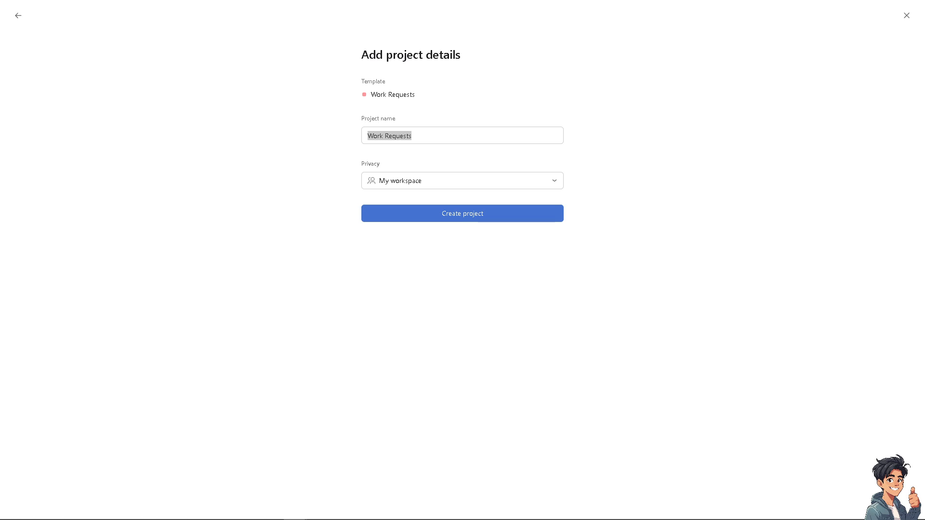
click(446, 139)
key(ctrl+a)
text(How To Create A Template In Asana)
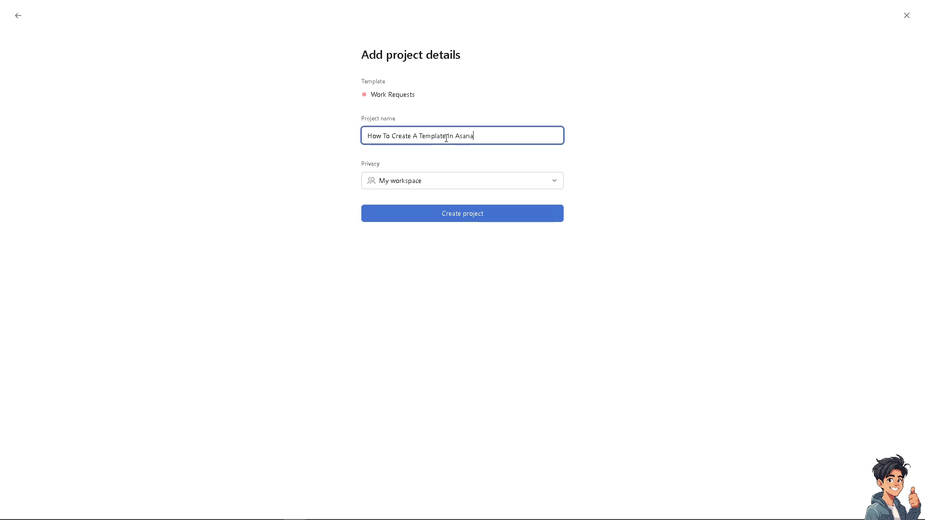
Set the project's privacy to Private to members and create the project
click(506, 181)
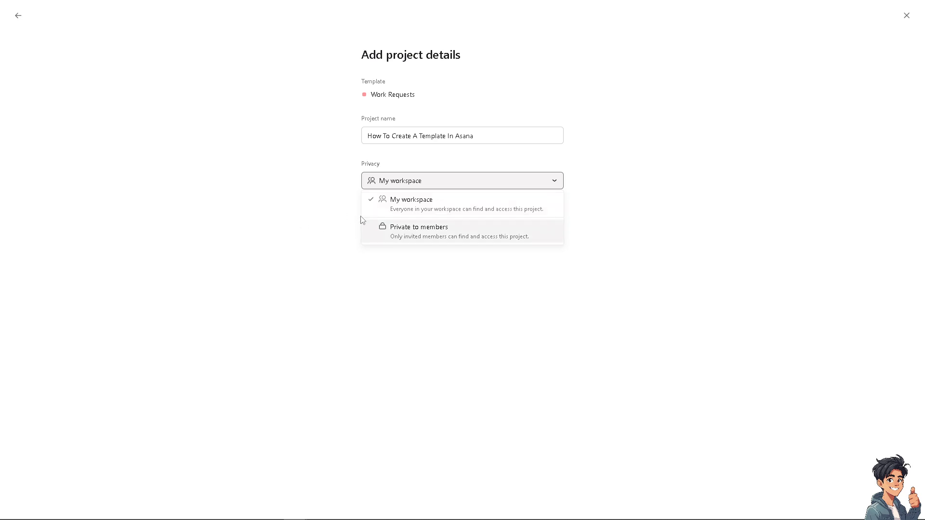
click(462, 235)
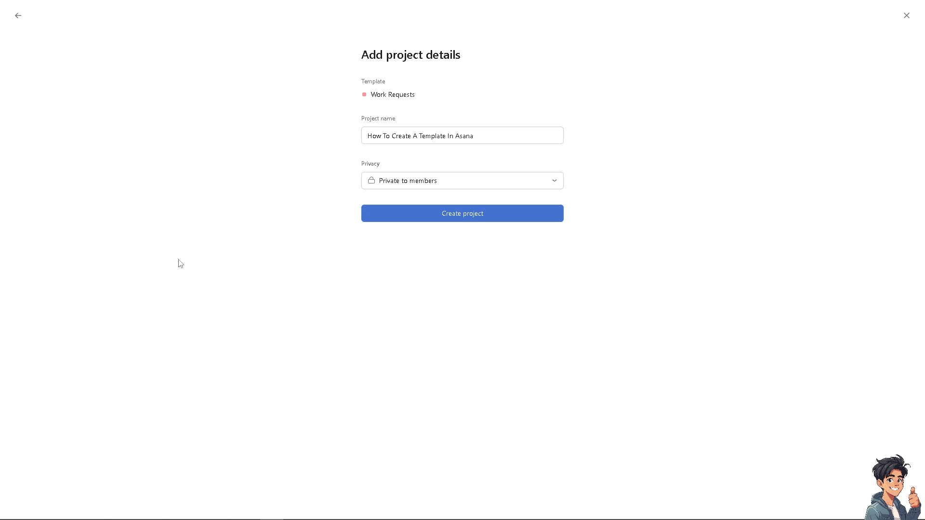
click(398, 218)
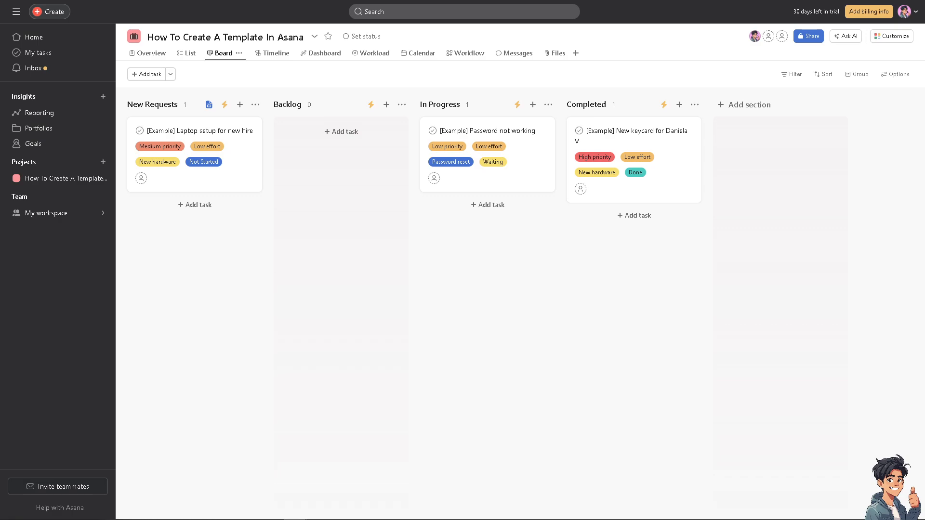
Add a section named "How To Create A Template In Asana" to the project board
click(169, 75)
click(184, 91)
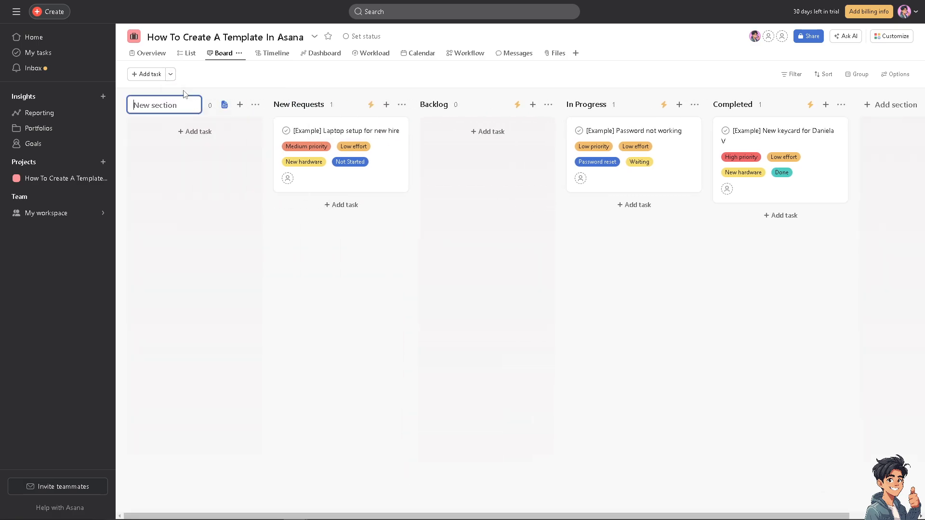
text(Template In Asana)
Add a milestone titled "How To Create A Template In Asana" to the new first section
click(174, 78)
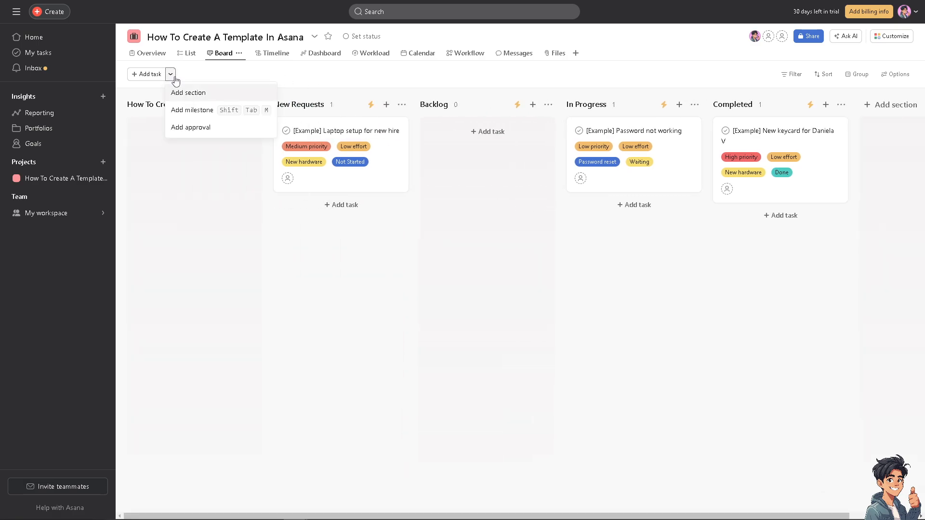
click(201, 110)
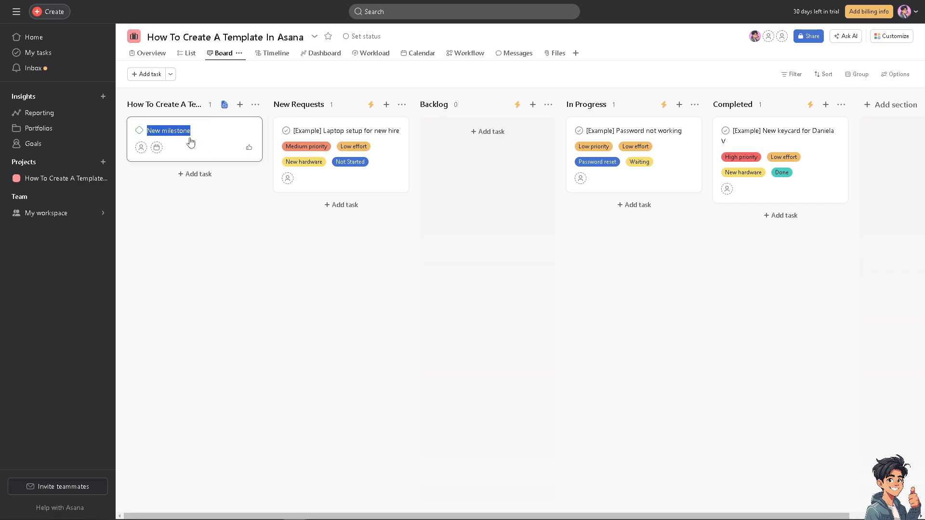
text(How To Create A Template In Asana)
click(246, 254)
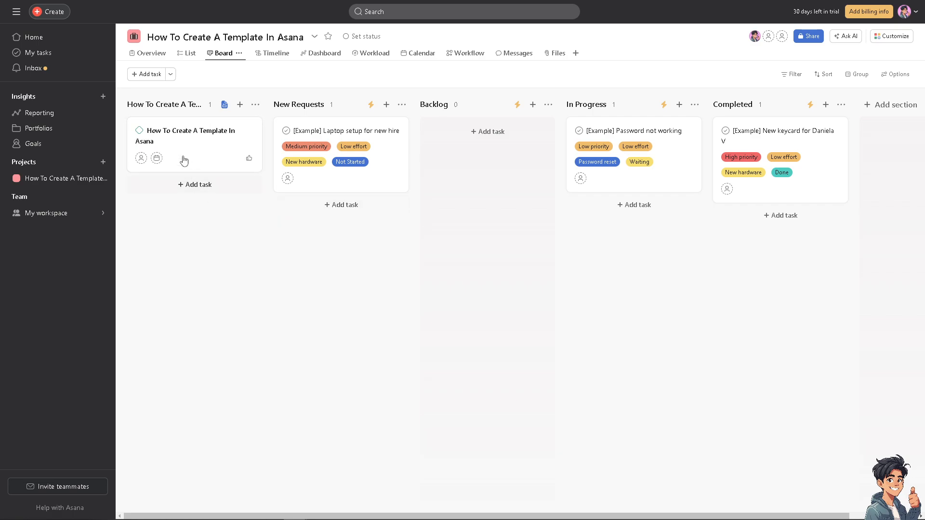
Add an approval to the first section, titled with the account owner's name
click(171, 75)
click(193, 128)
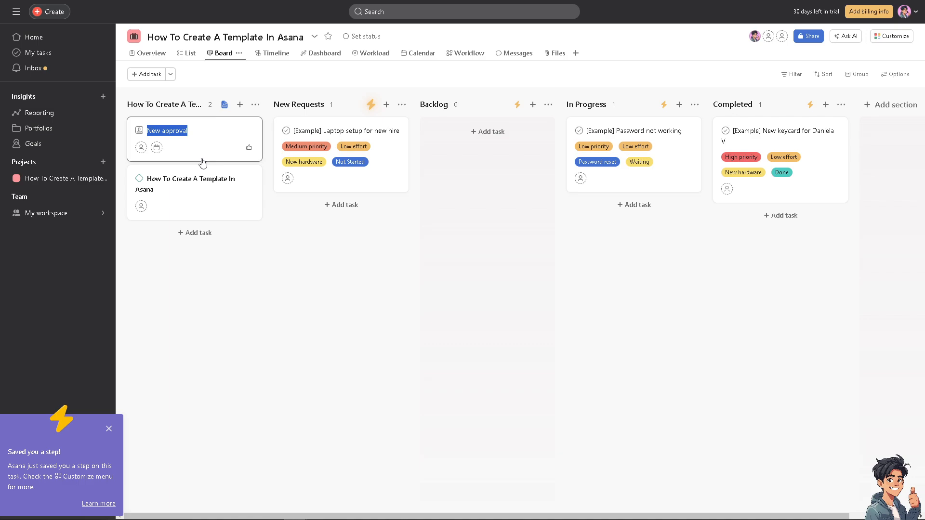
click(174, 133)
key(ctrl+a)
text(Andy S.)
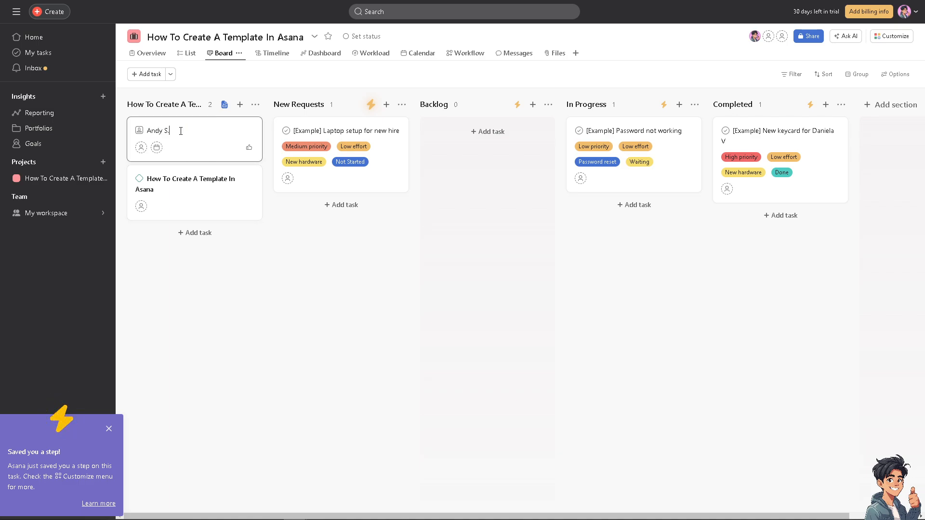
text( Guide)
click(173, 297)
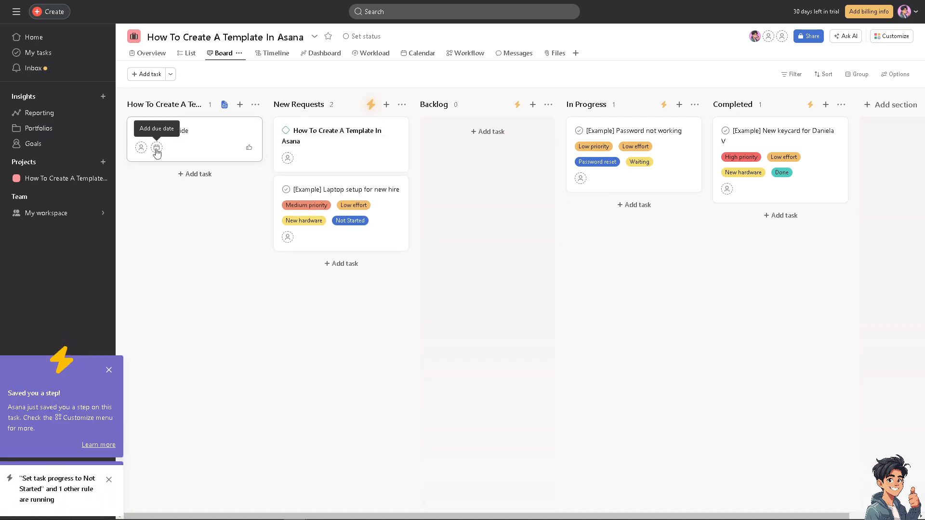
Set the approval's due date to August 30 and assign it to the account owner
click(157, 149)
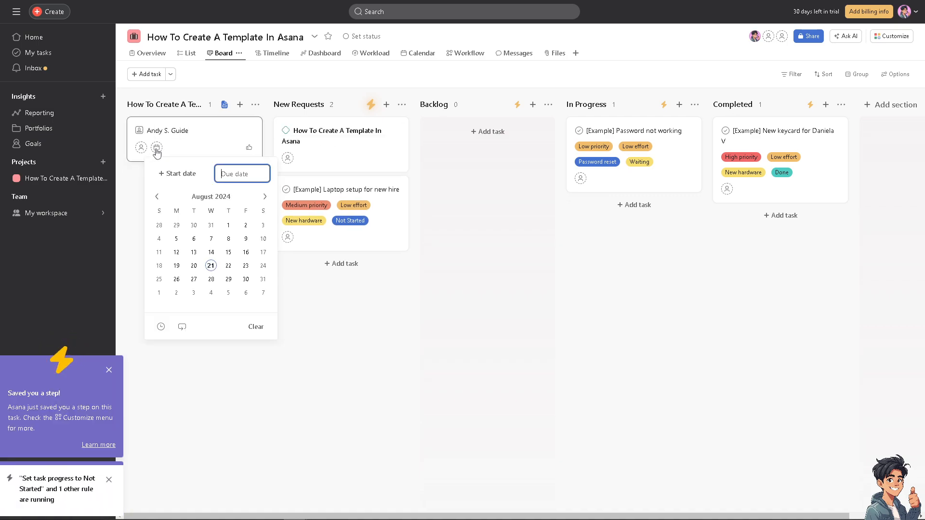
click(246, 279)
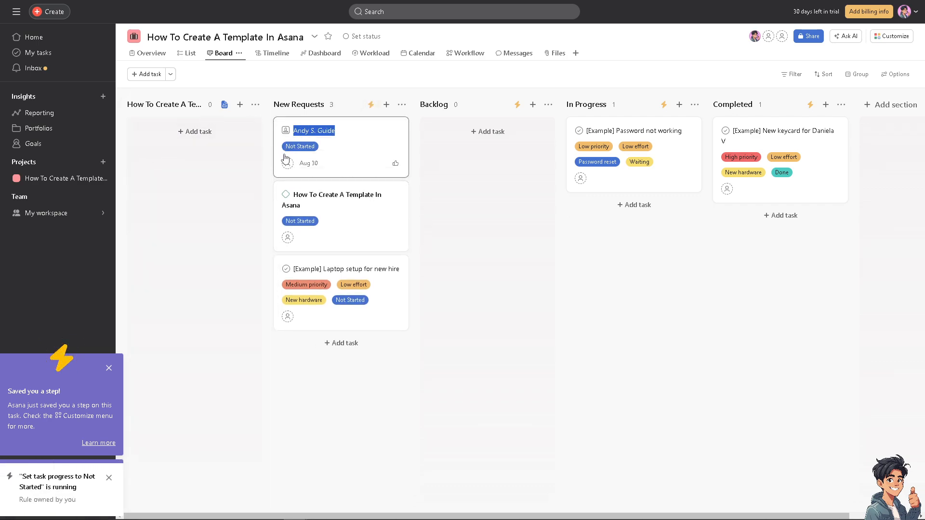
click(287, 163)
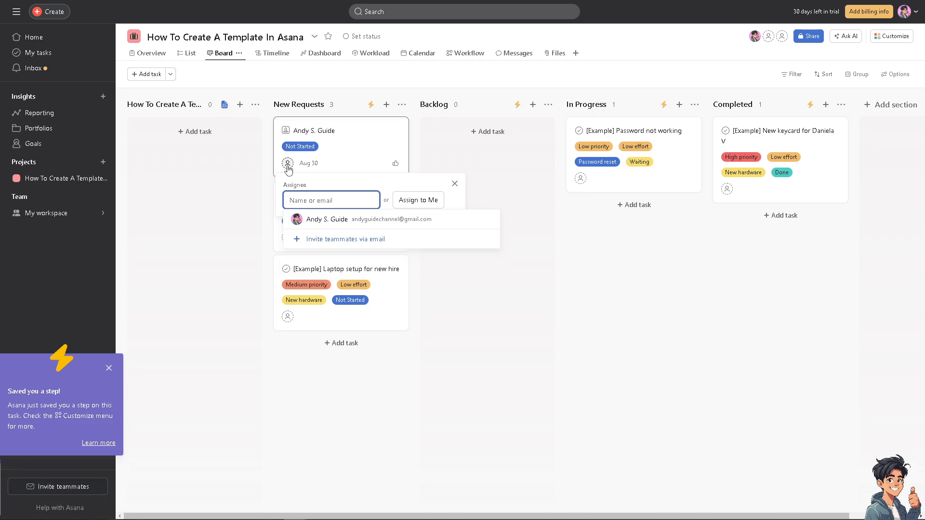
click(315, 221)
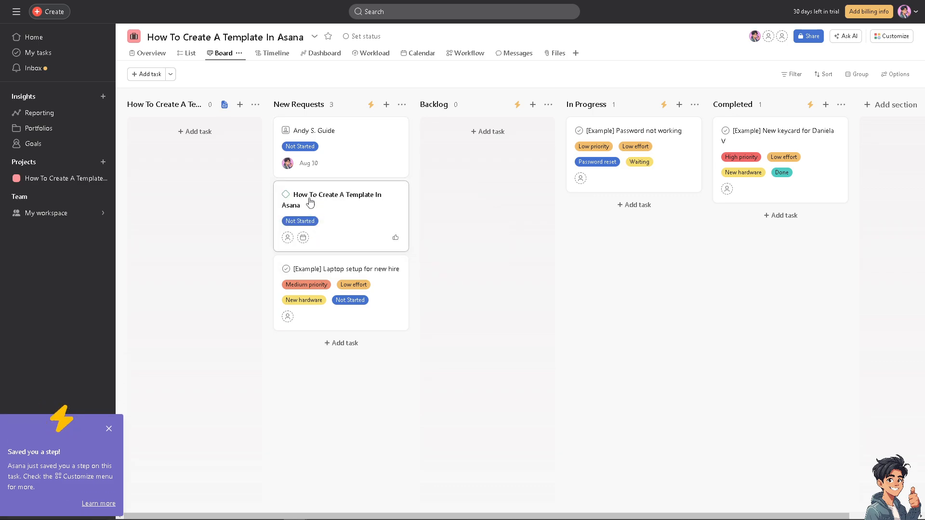
click(287, 163)
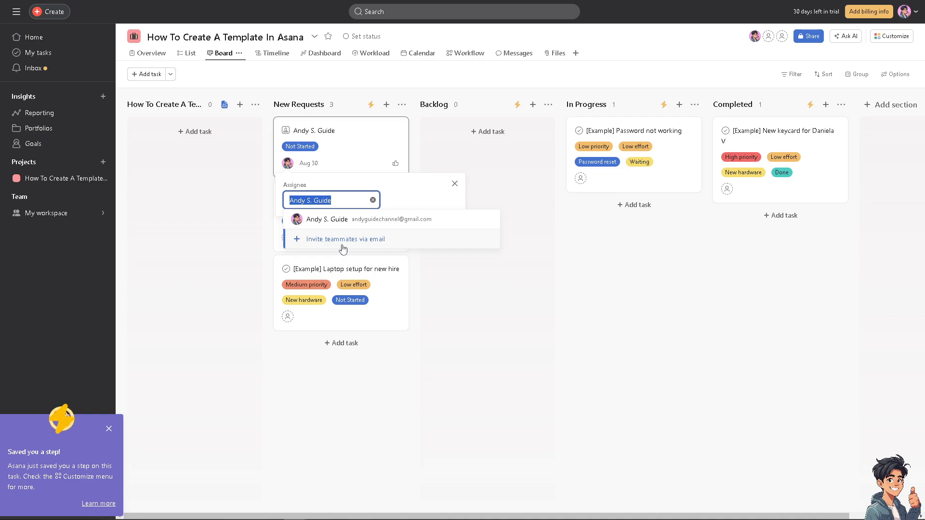
click(526, 342)
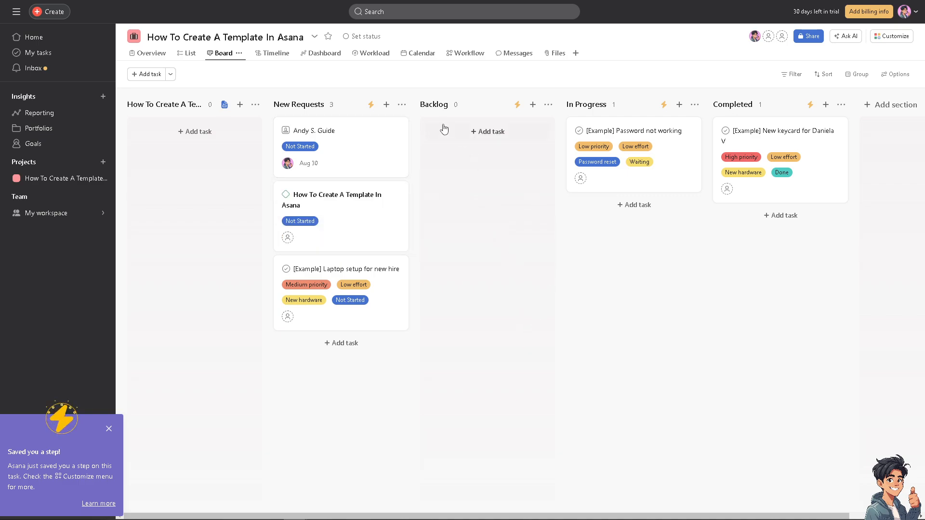
Examine the rule builder for tasks moved to the New Requests section, leaving no rule published
click(401, 105)
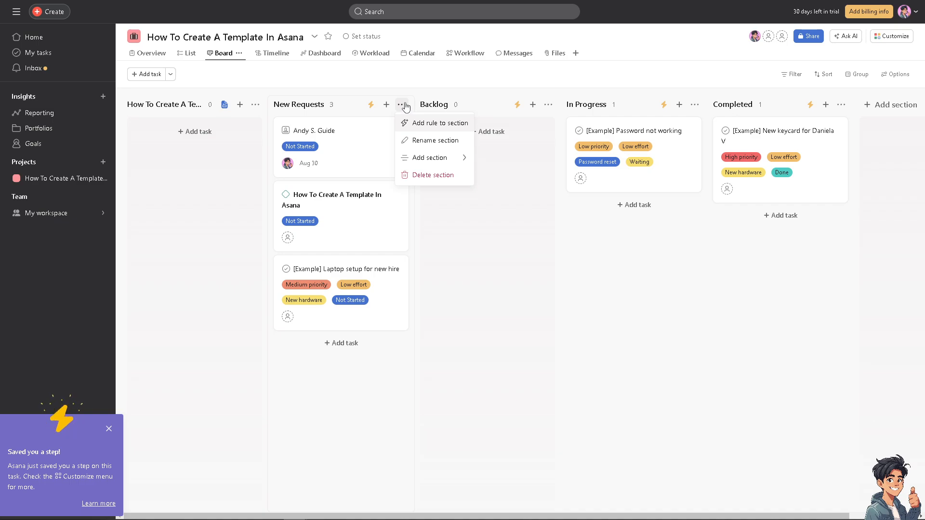
click(420, 126)
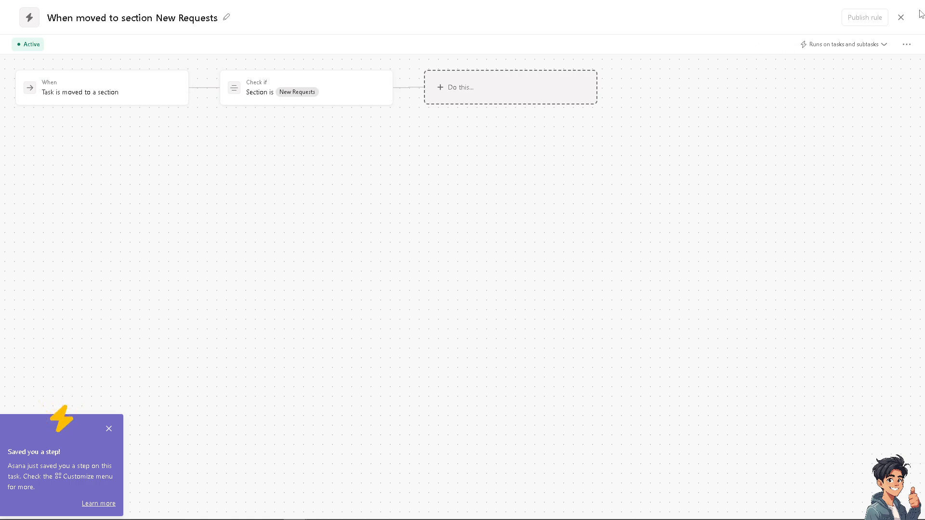
click(901, 17)
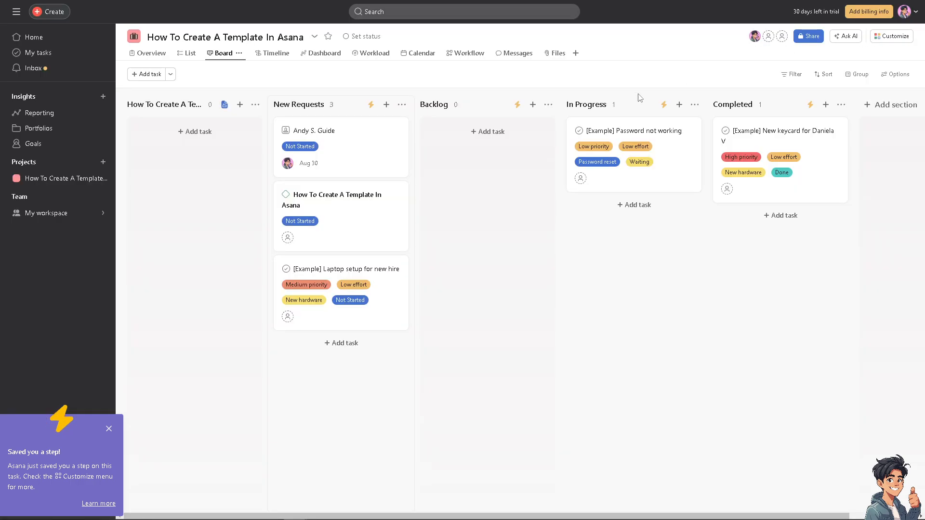
Rename the New Requests section to "How To Create A Template In Asana"
click(403, 105)
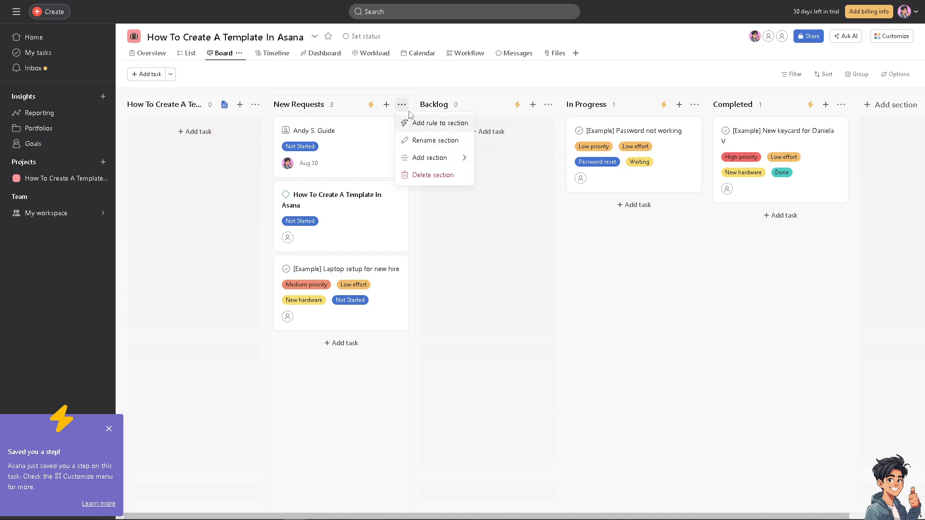
click(427, 142)
text(How To Create A Template In Asana)
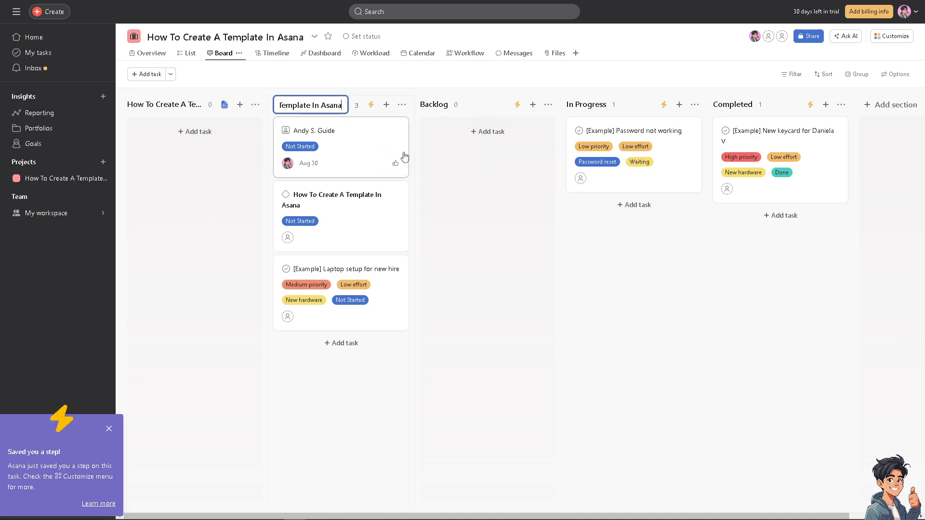
click(485, 171)
click(402, 105)
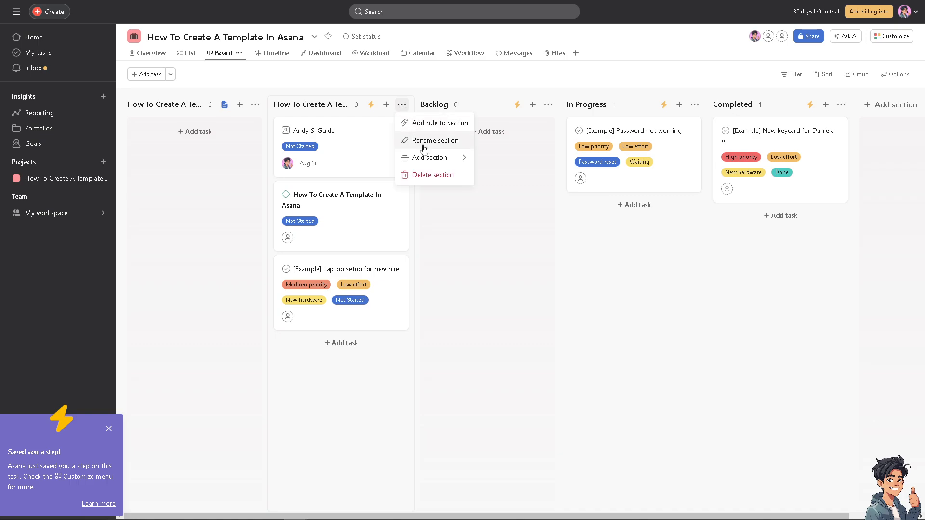
click(442, 178)
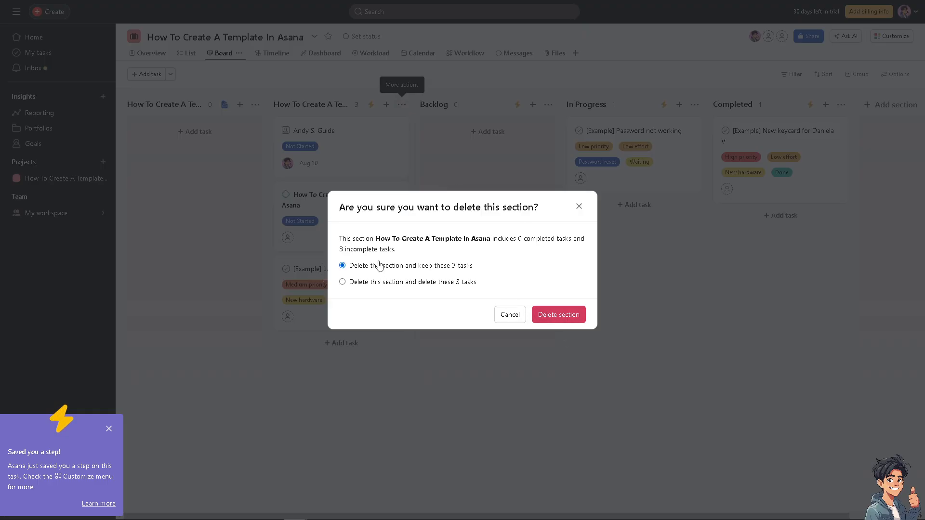
click(510, 315)
Delete the In Progress section from the board while keeping its task
click(694, 105)
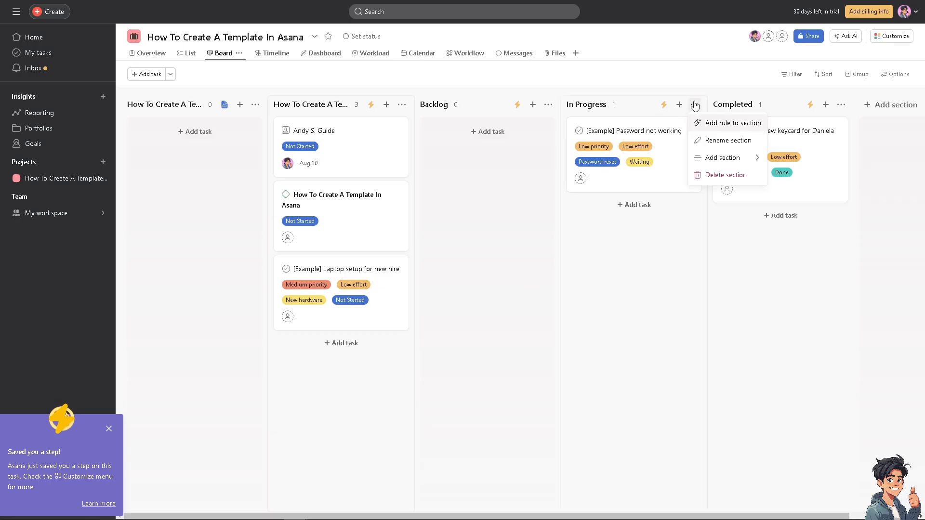
click(713, 175)
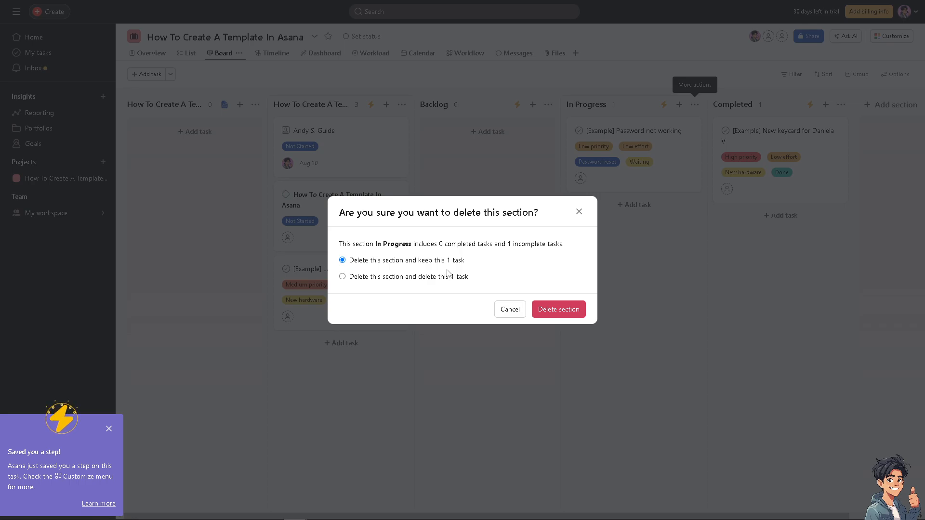
click(560, 311)
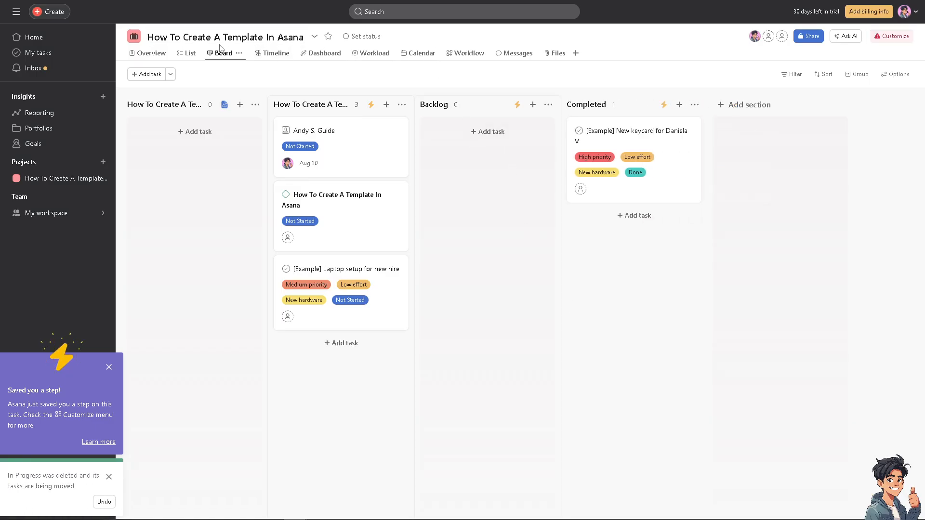
Add a new section without a custom name below Completed in the project's timeline
click(271, 57)
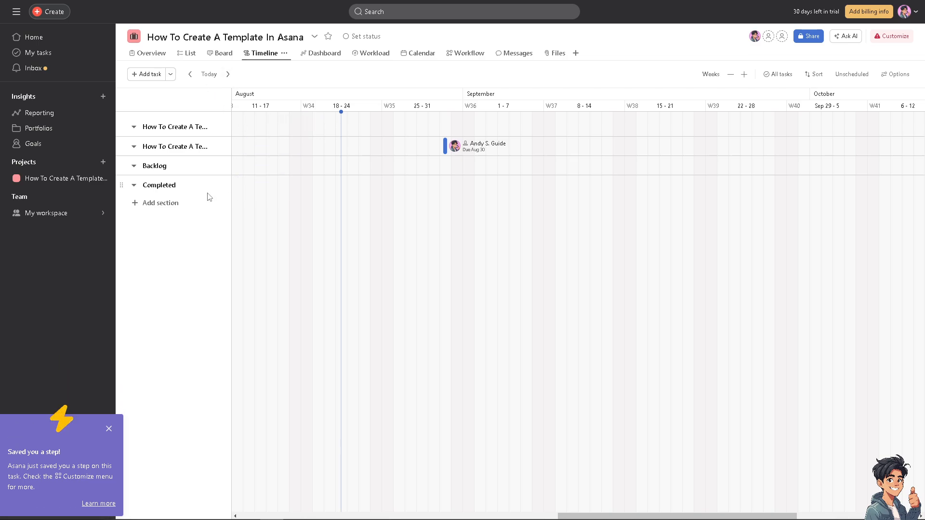
click(139, 203)
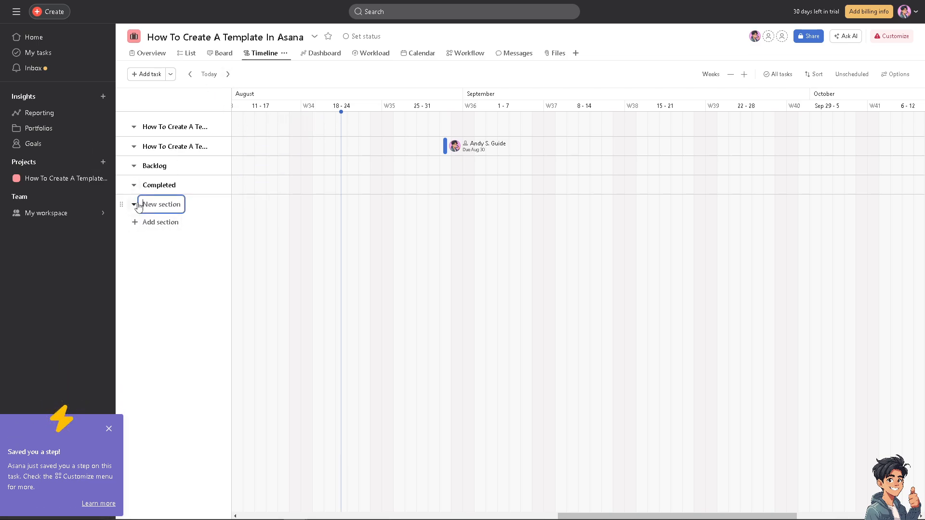
Review the project's dashboard charts and workload view, dismissing the rule notification
click(332, 55)
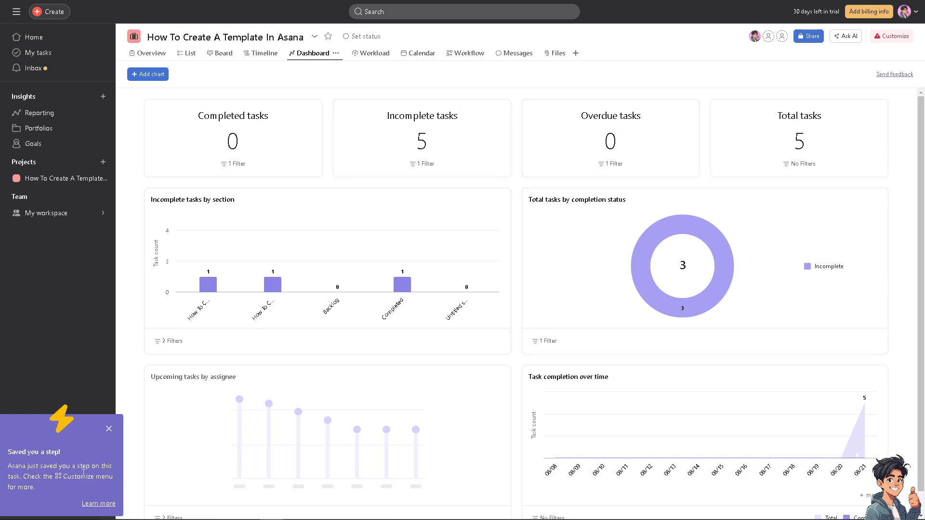
click(109, 428)
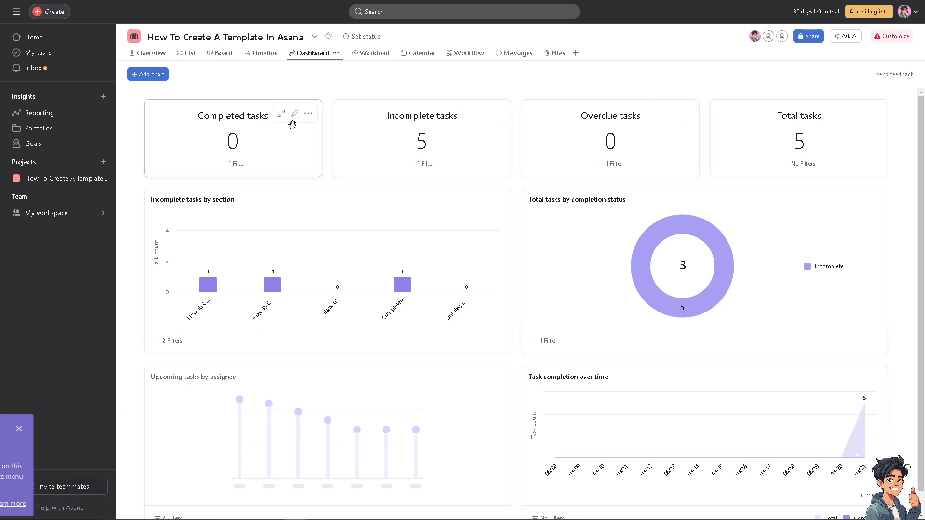
click(375, 55)
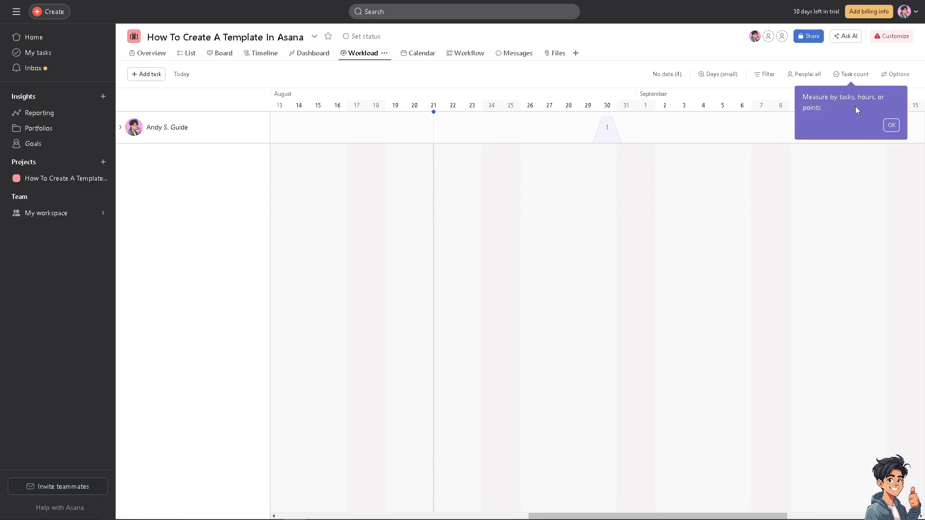
Add a task titled "How To Create A Template In Asana" on Wednesday, August 21 in the project calendar
click(419, 53)
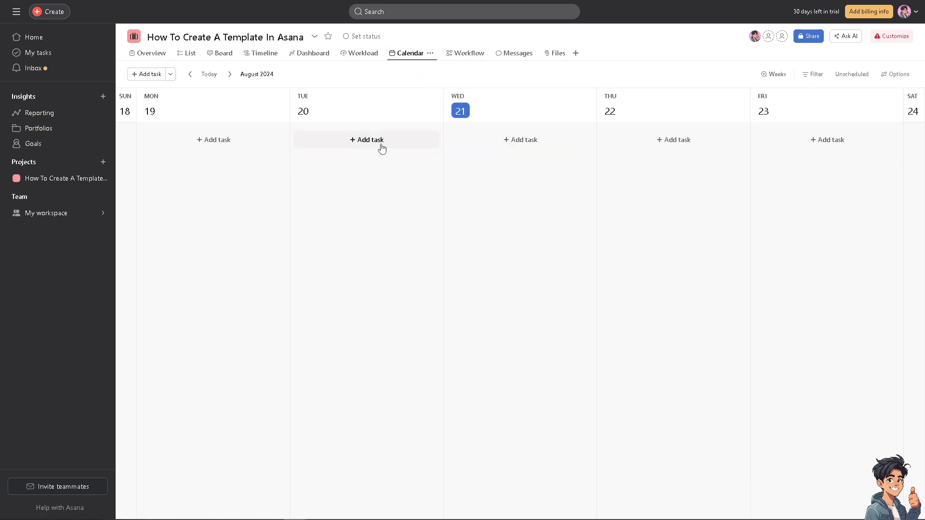
click(530, 145)
key(Escape)
click(517, 140)
text(How To Create A Template In Asana)
Examine the workflow's trigger options for moving tasks into the second "How To Create A Template In Asana" section
click(467, 54)
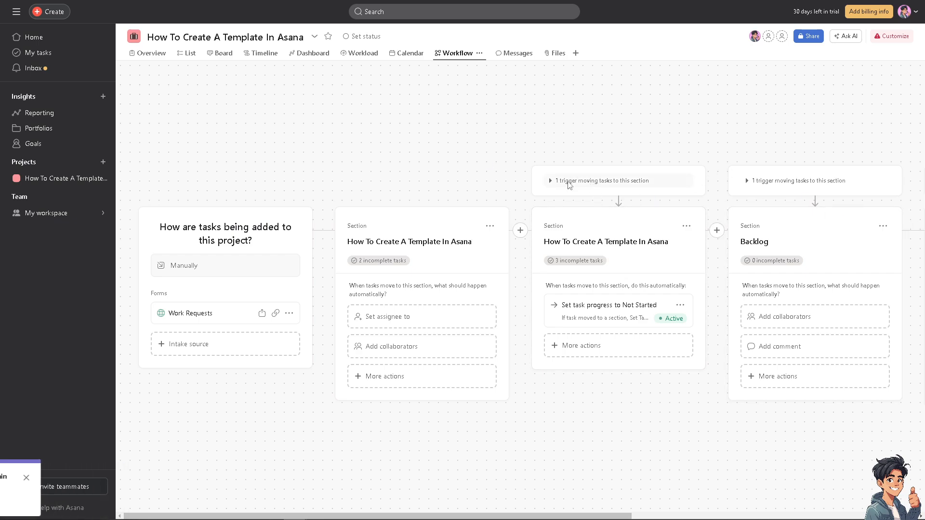
click(570, 182)
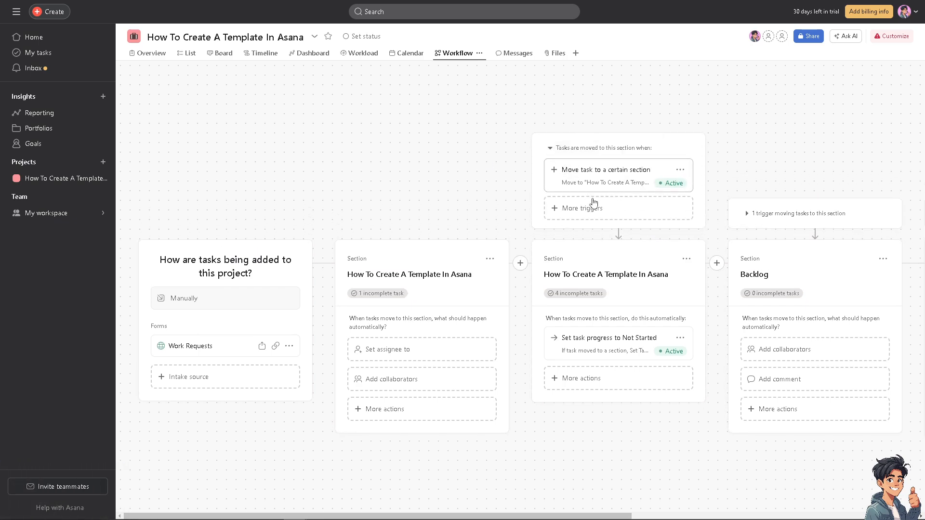
click(587, 213)
mouse_move(593, 235)
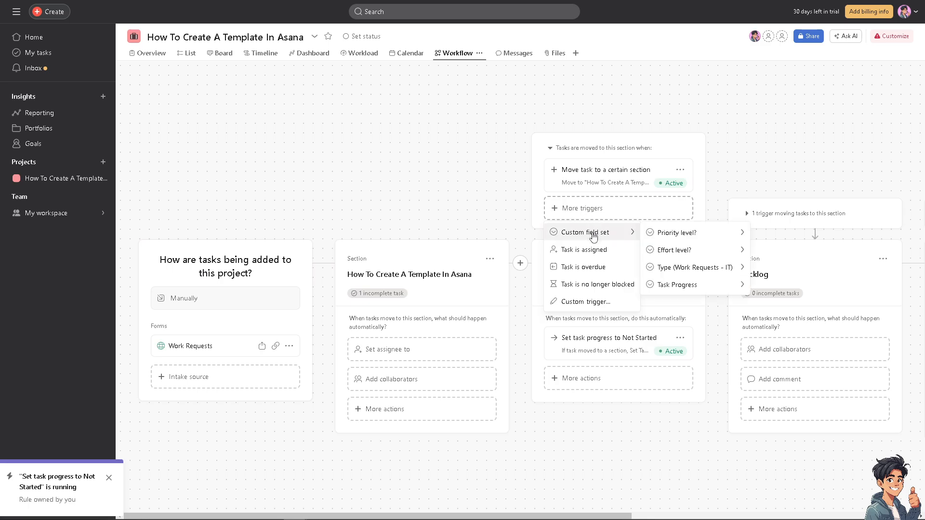
mouse_move(665, 238)
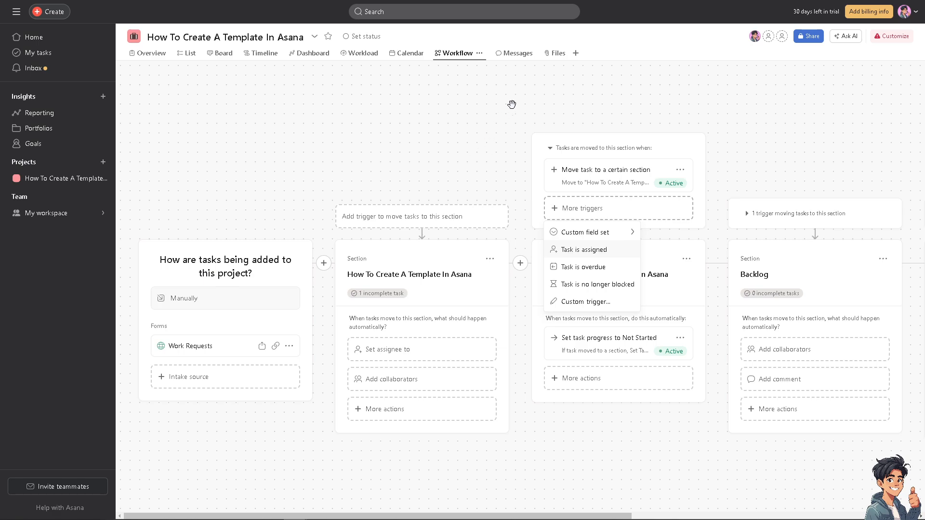
Look through the project's messages and files
click(521, 59)
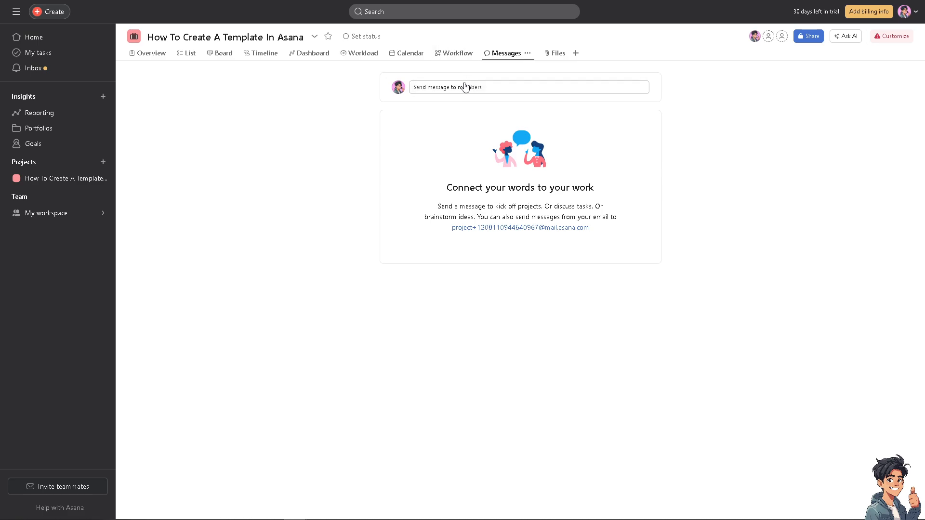
click(554, 55)
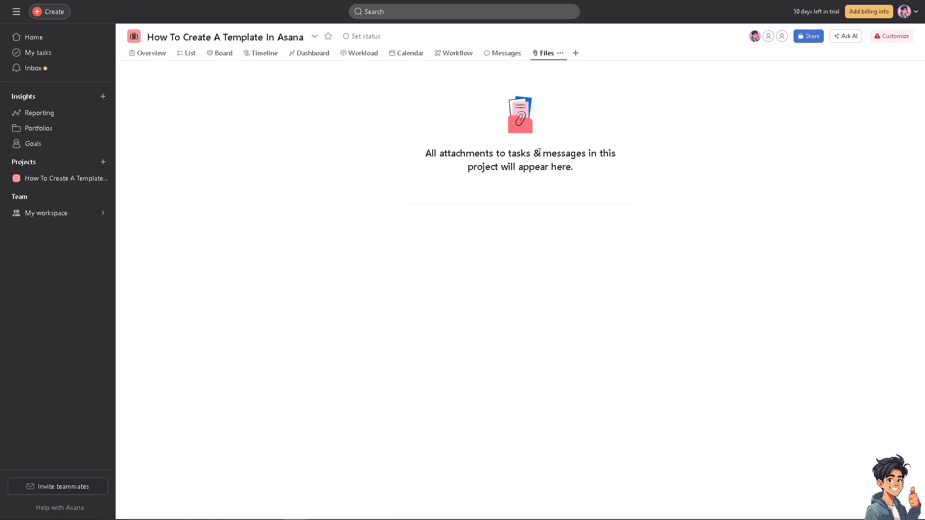
Add an extra List view and an extra Board view to the project, keeping their default names
click(576, 54)
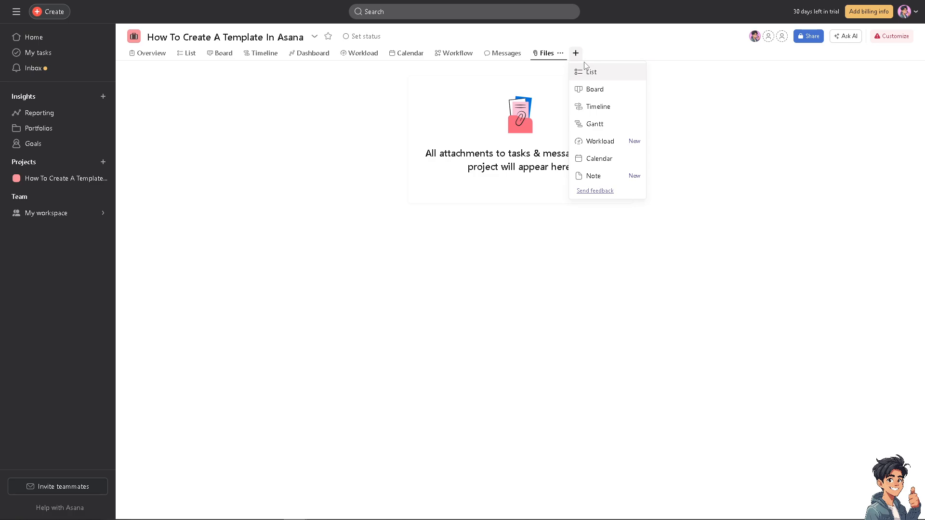
click(592, 72)
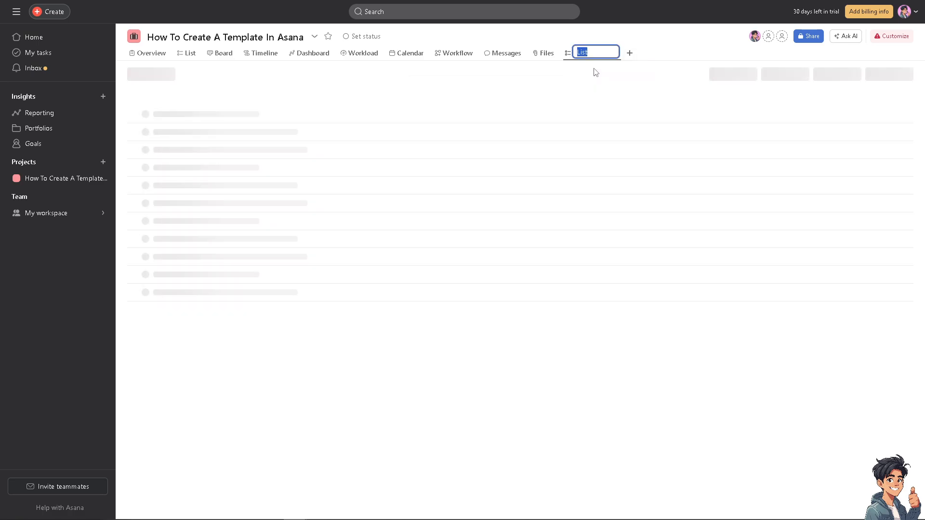
click(634, 56)
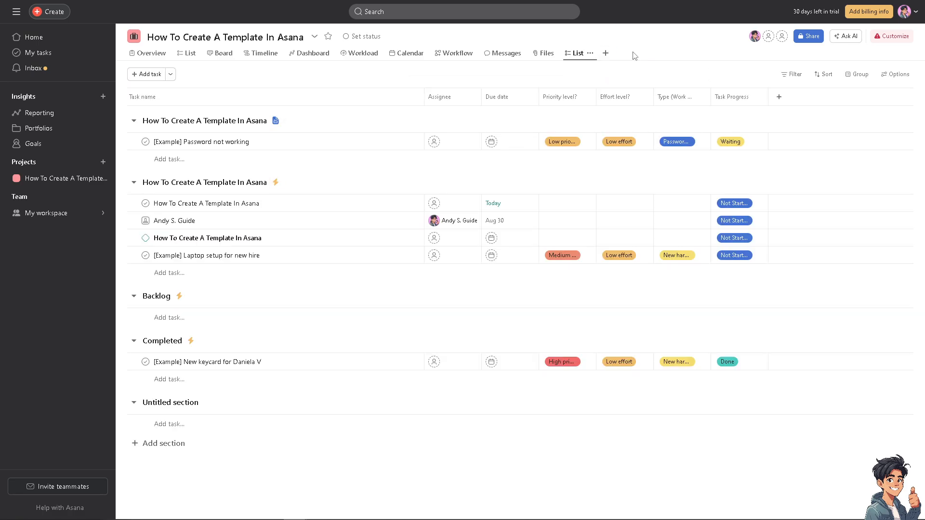
click(606, 53)
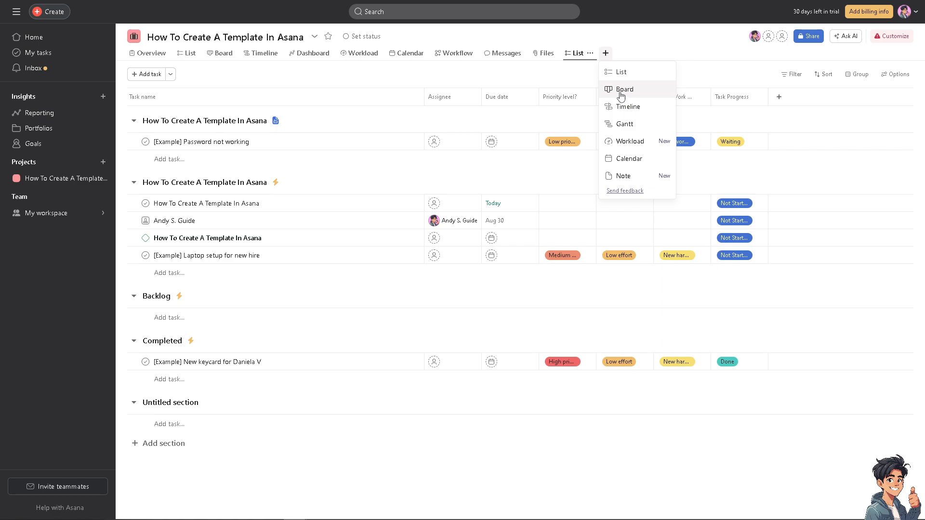
click(621, 91)
click(661, 56)
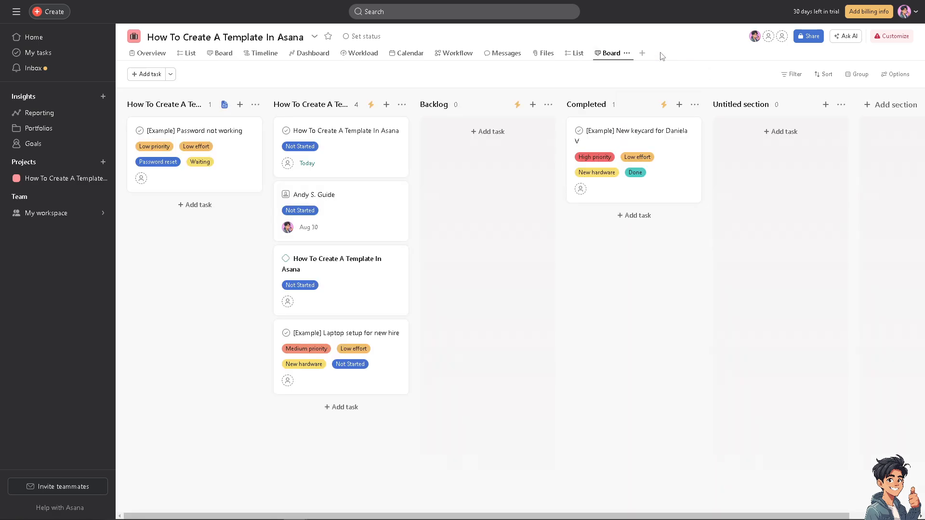
Remove the extra Board and List views from the end of the project's view tabs
click(627, 53)
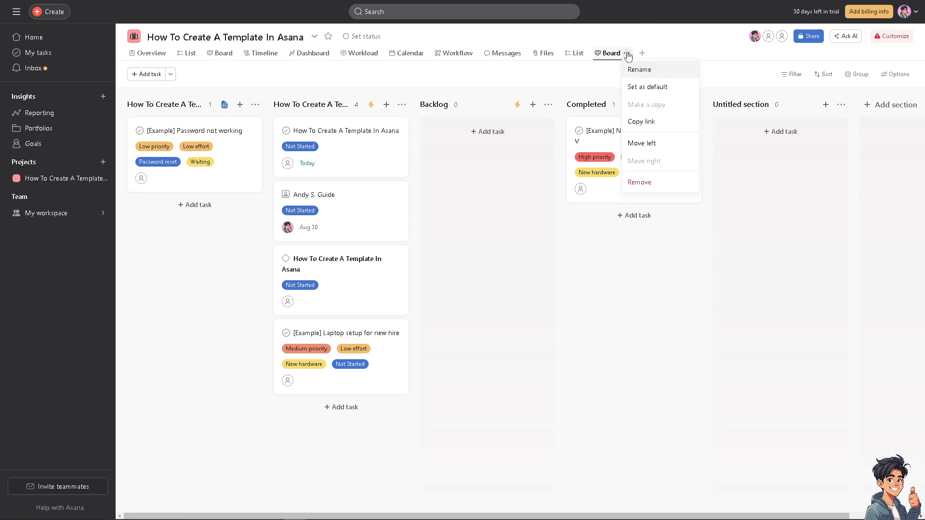
click(642, 182)
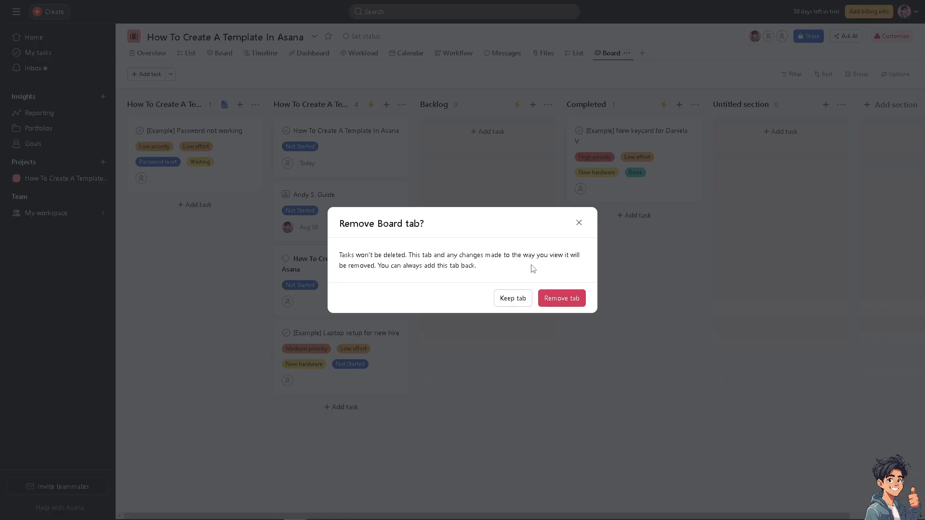
click(559, 298)
click(590, 53)
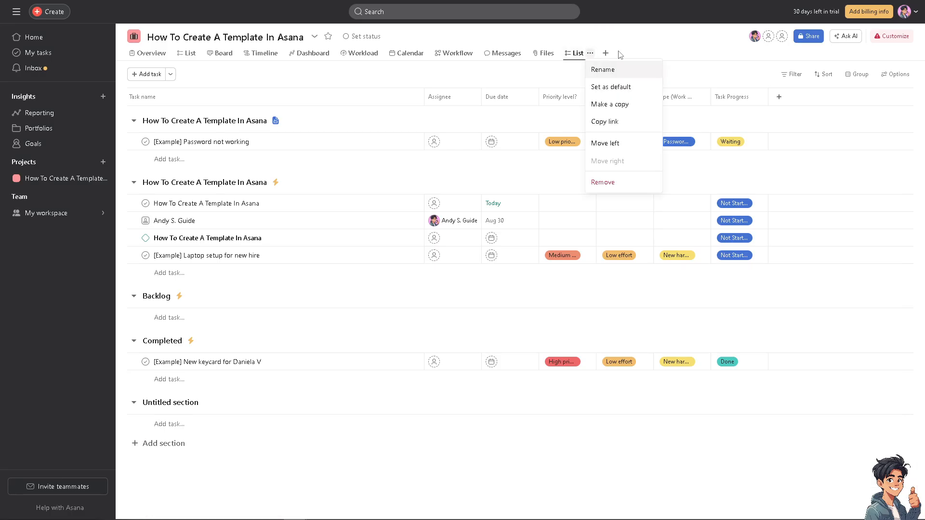
click(608, 182)
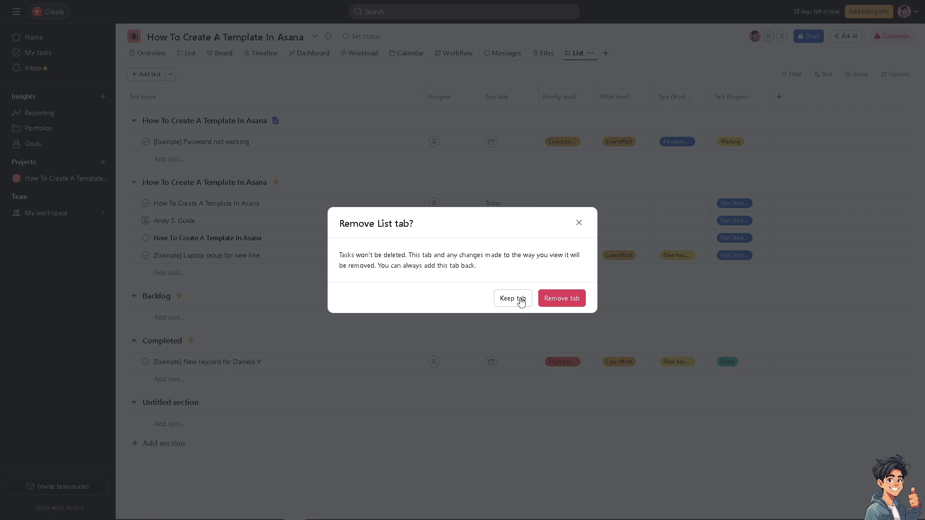
click(562, 302)
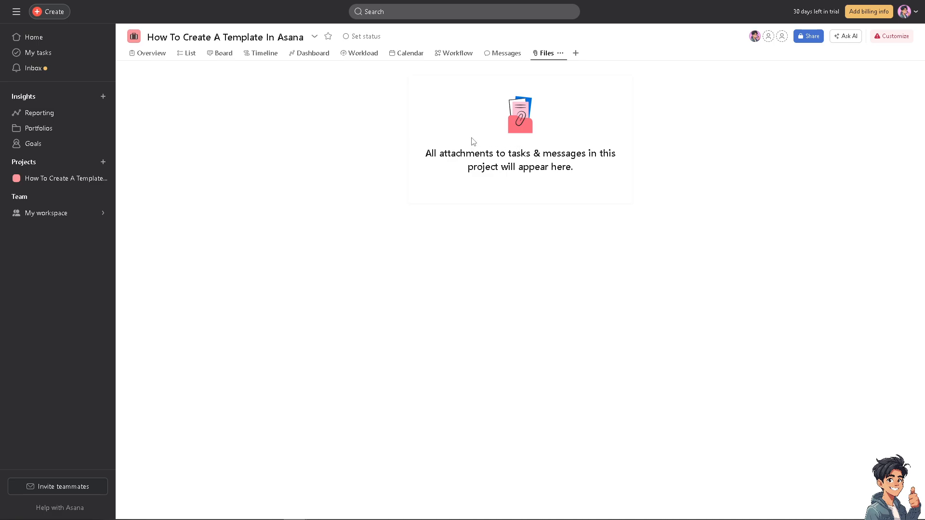
click(561, 54)
click(534, 56)
Examine the project's customization options, including the apps added to it, and close them without changes
click(893, 37)
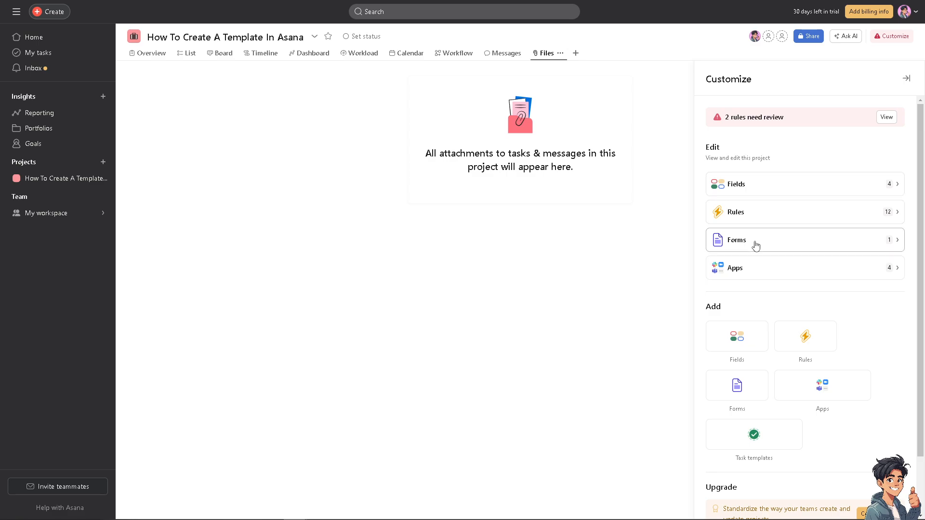
click(753, 270)
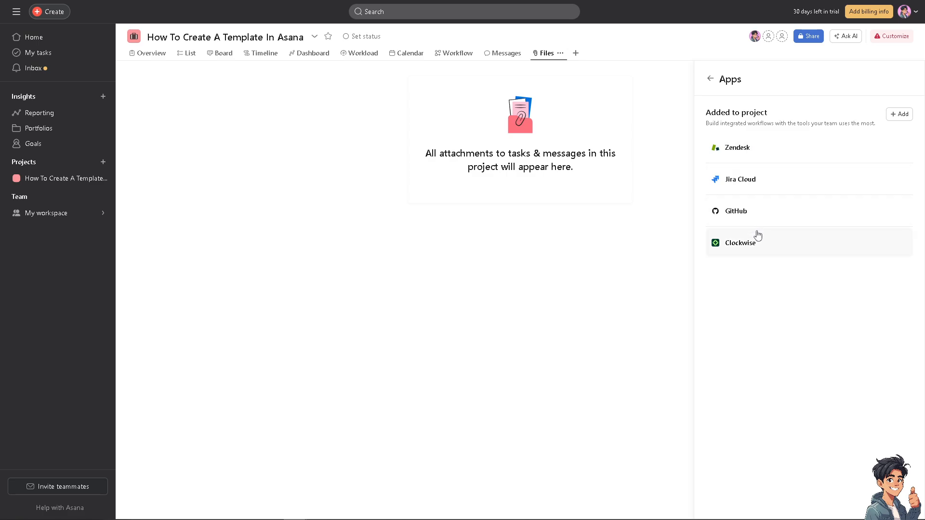
click(711, 79)
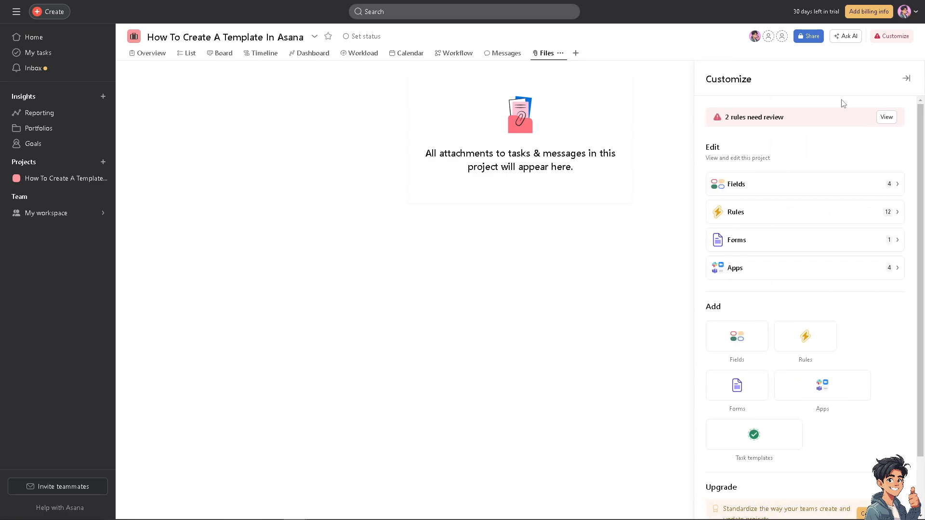
scroll(821, 265, down, 1)
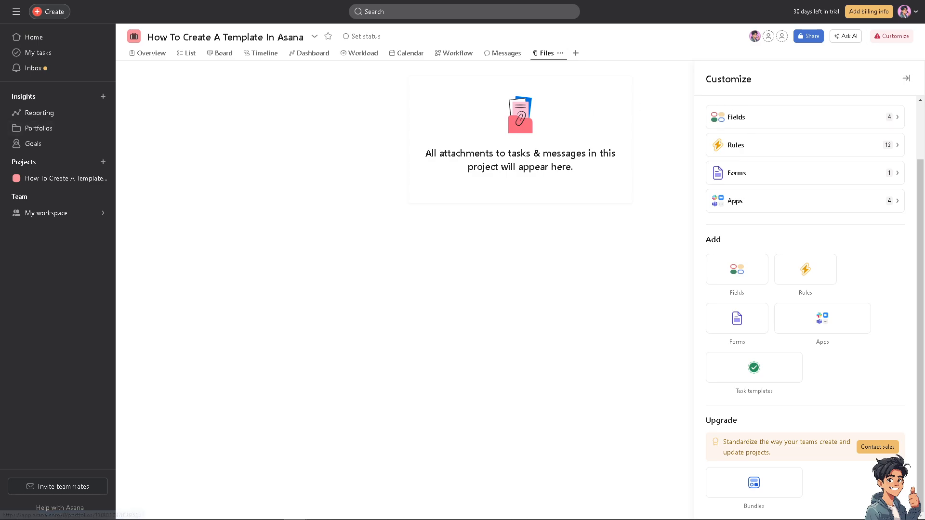
click(212, 291)
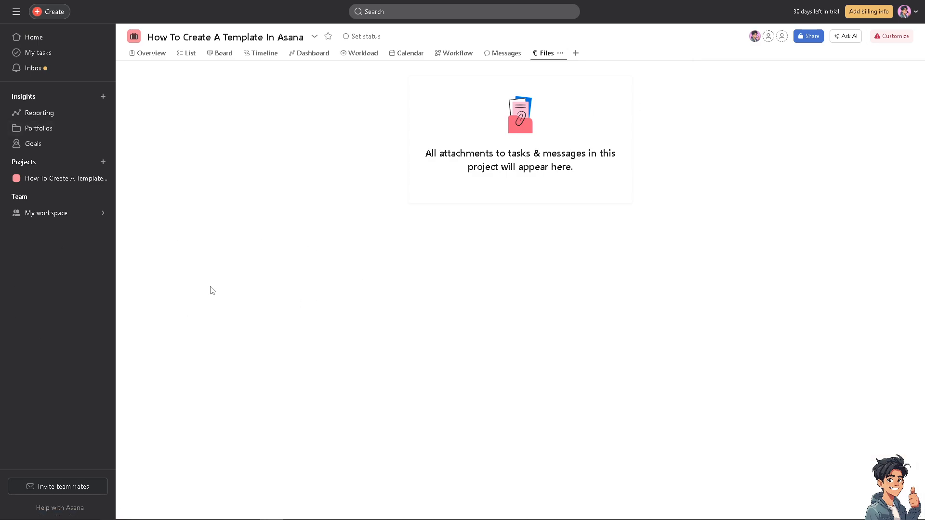
Set the project's color to blue for everyone
click(315, 37)
mouse_move(352, 92)
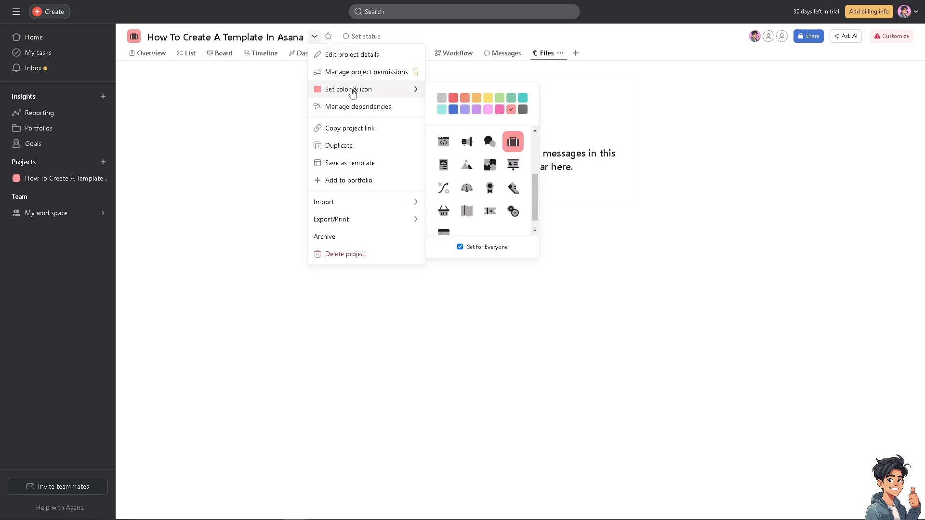
click(453, 110)
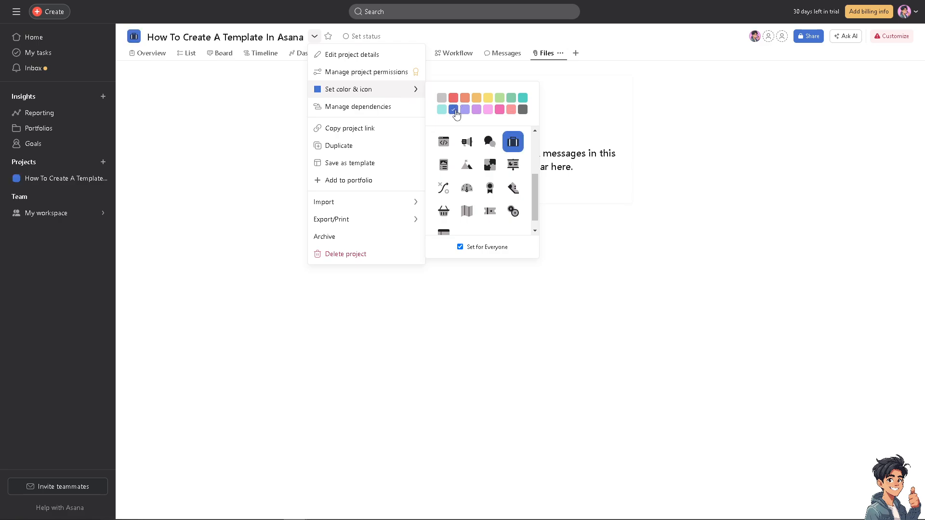
Examine the project's permission settings and close them without changes
click(391, 74)
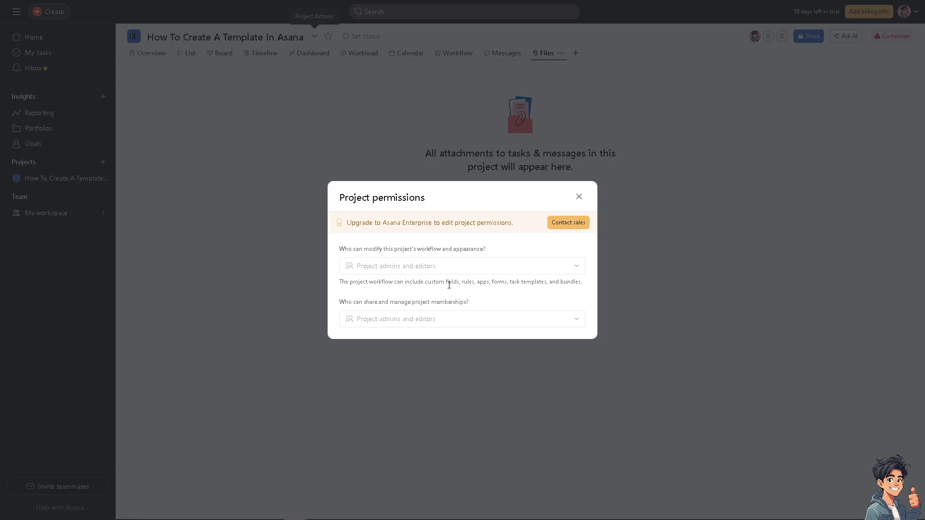
click(578, 197)
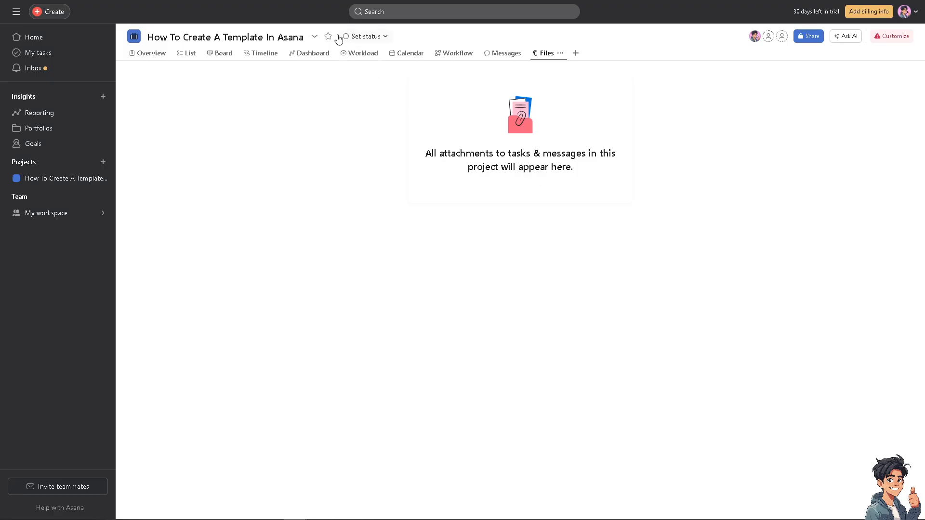
Save the project as a new template, keeping the title "How To Create A Template In Asana" and setting its privacy to Private
click(314, 37)
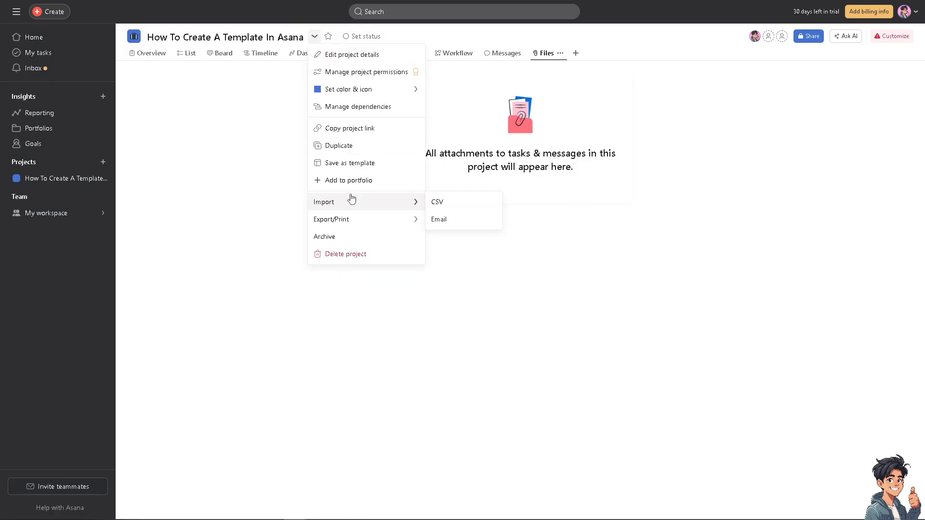
click(349, 164)
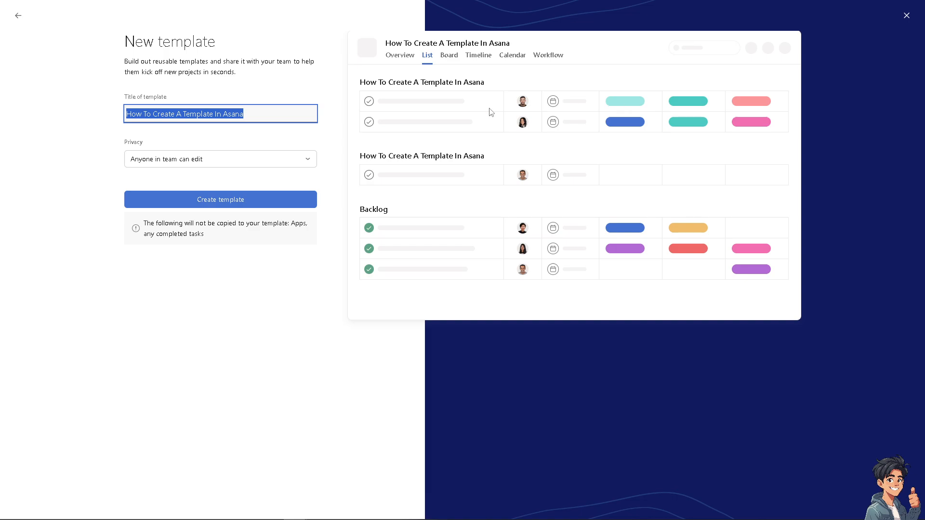
click(192, 163)
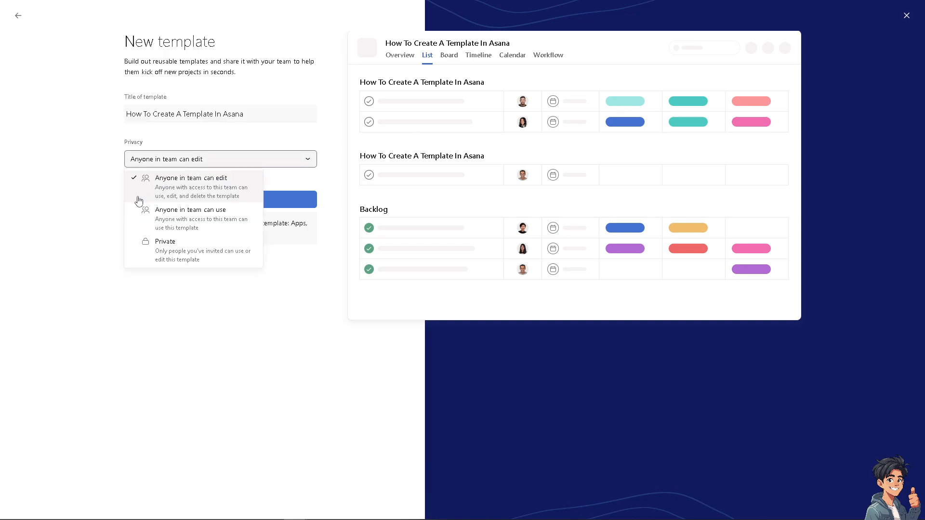
click(189, 263)
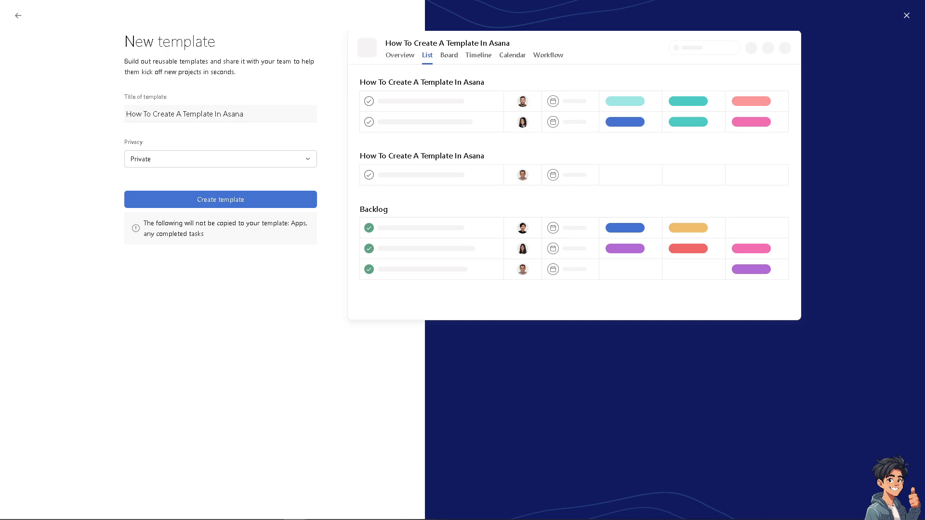
click(177, 204)
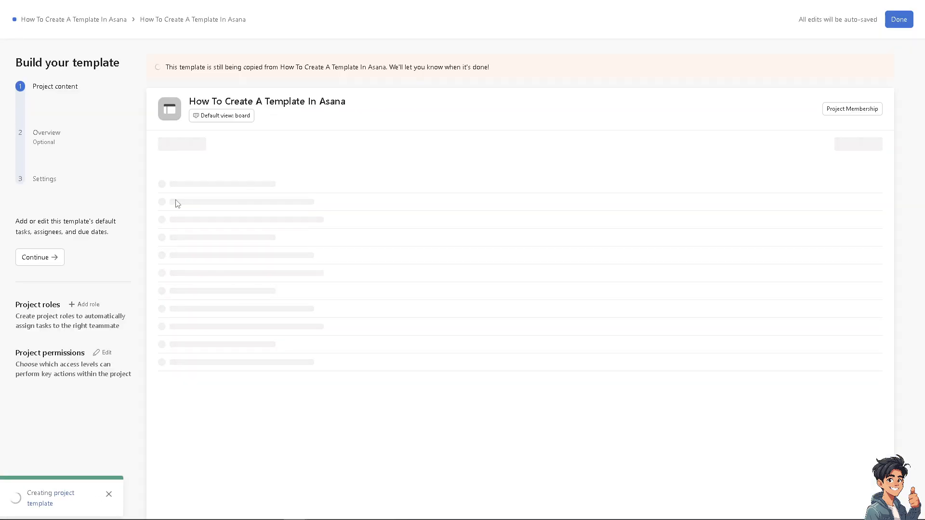